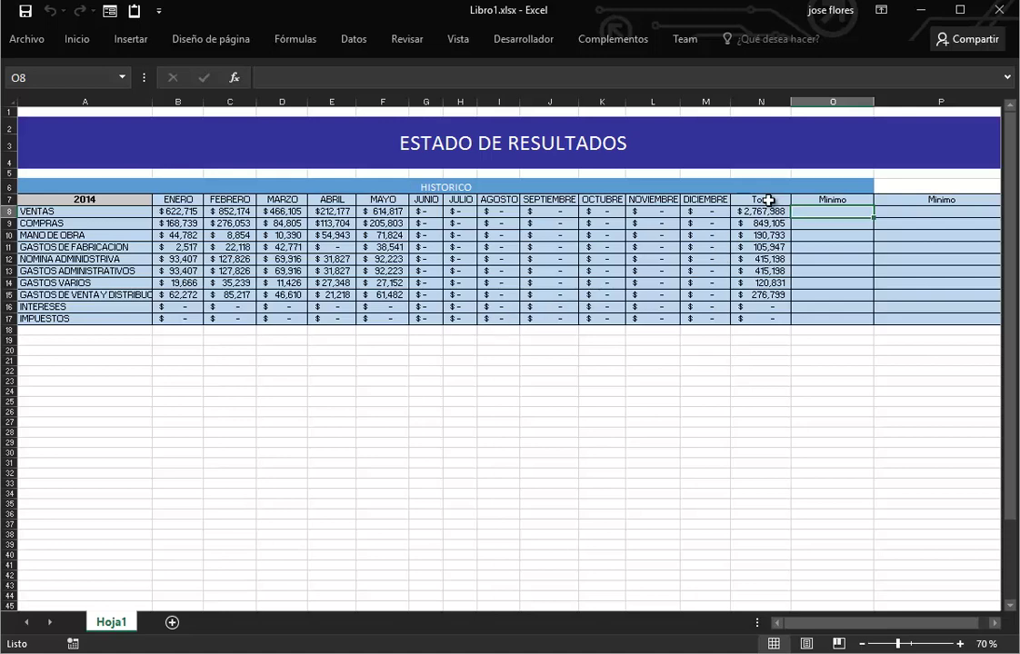
- Select the VENTAS monthly figures and zoom in on the sheet for easier reading
click(178, 211)
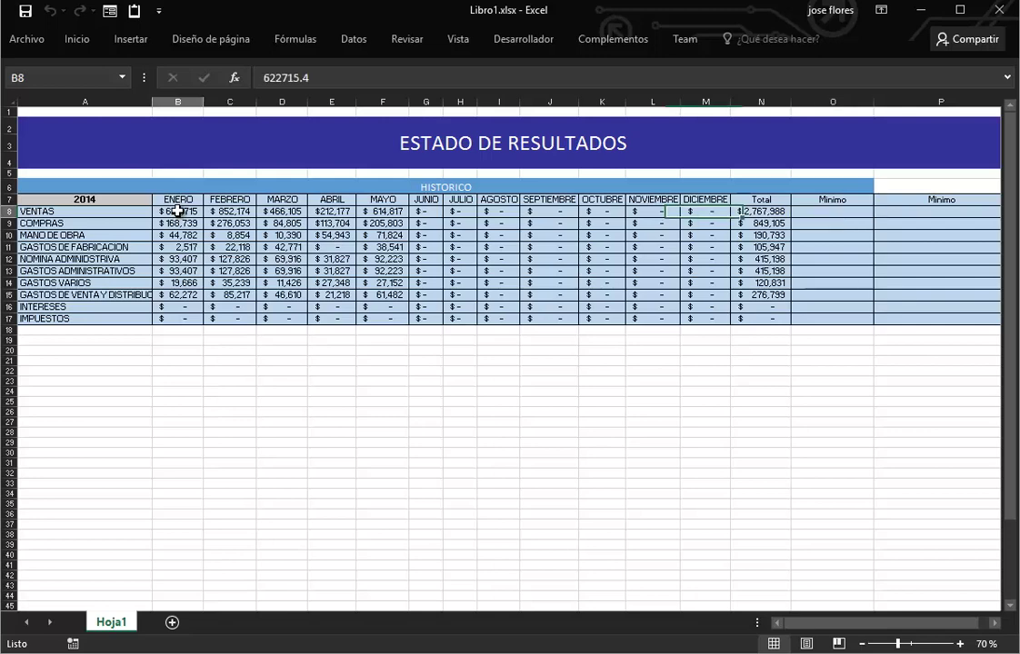
drag(178, 211, 402, 312)
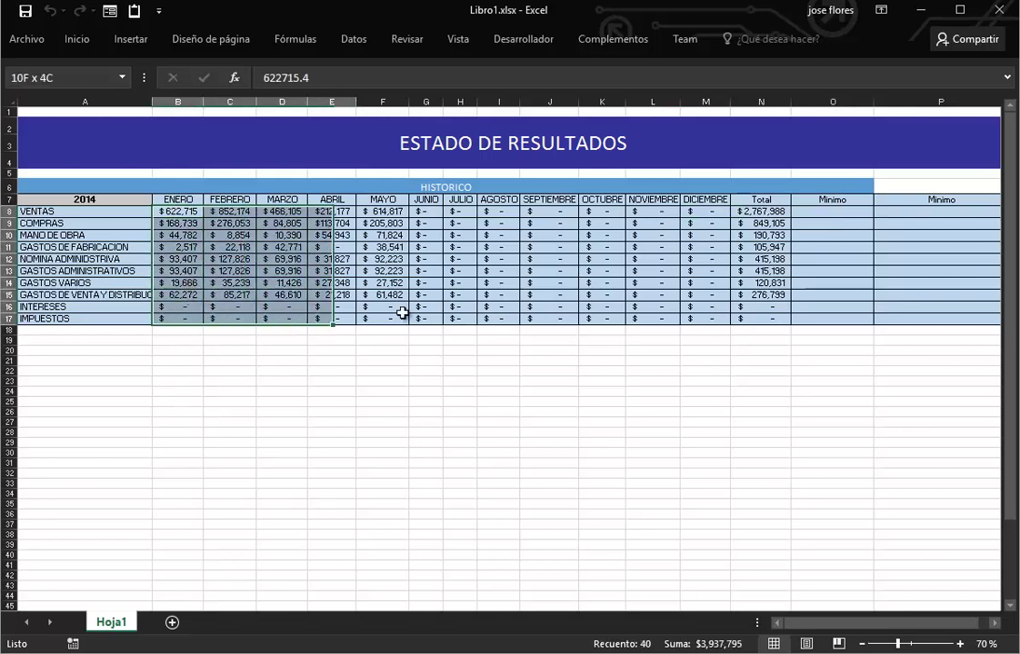
drag(401, 313, 763, 307)
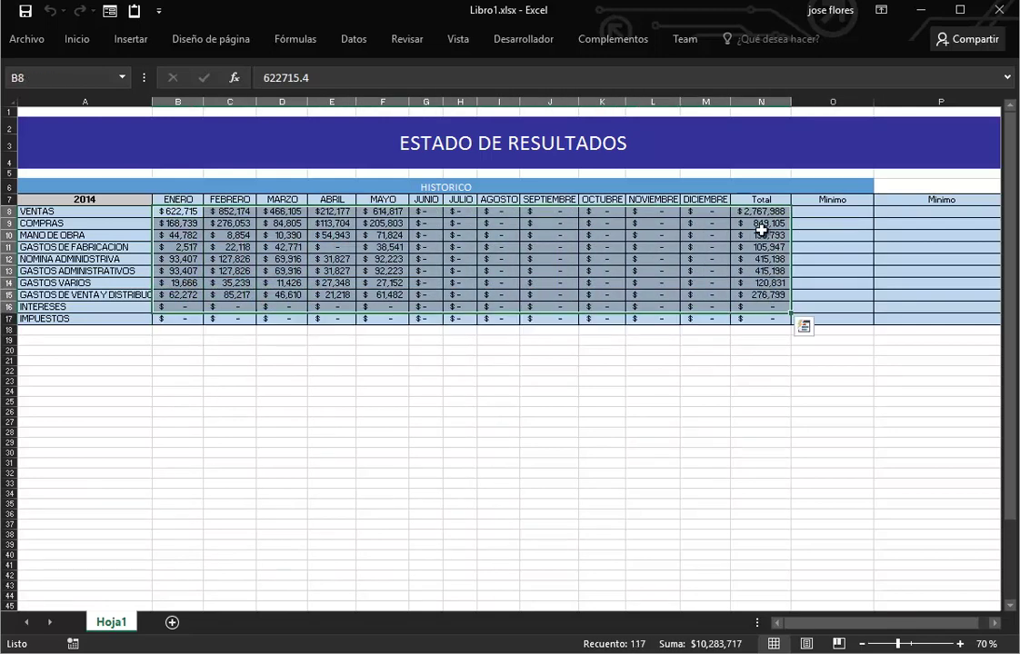
click(760, 211)
click(808, 211)
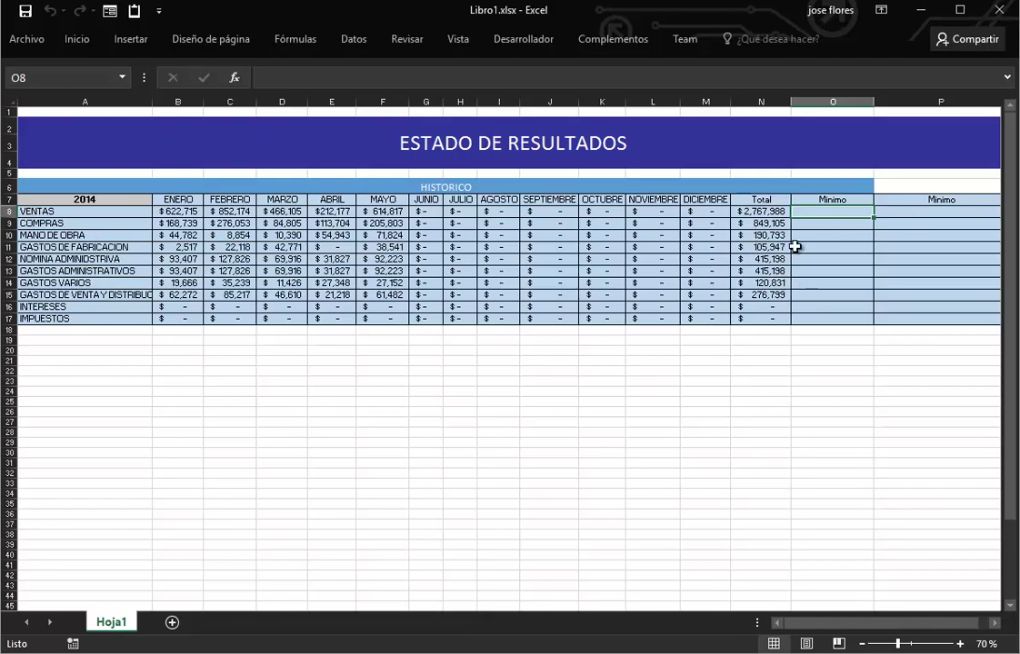
click(960, 644)
click(960, 644)
click(960, 644)
click(960, 644)
click(960, 643)
click(960, 644)
scroll(945, 382, up, 3)
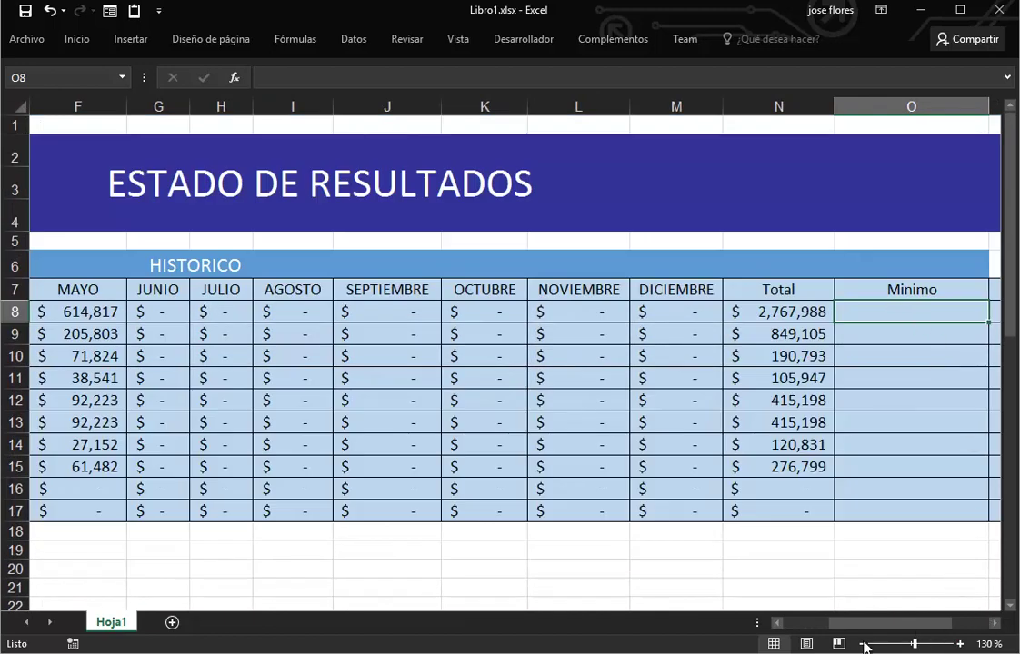
drag(875, 623, 829, 623)
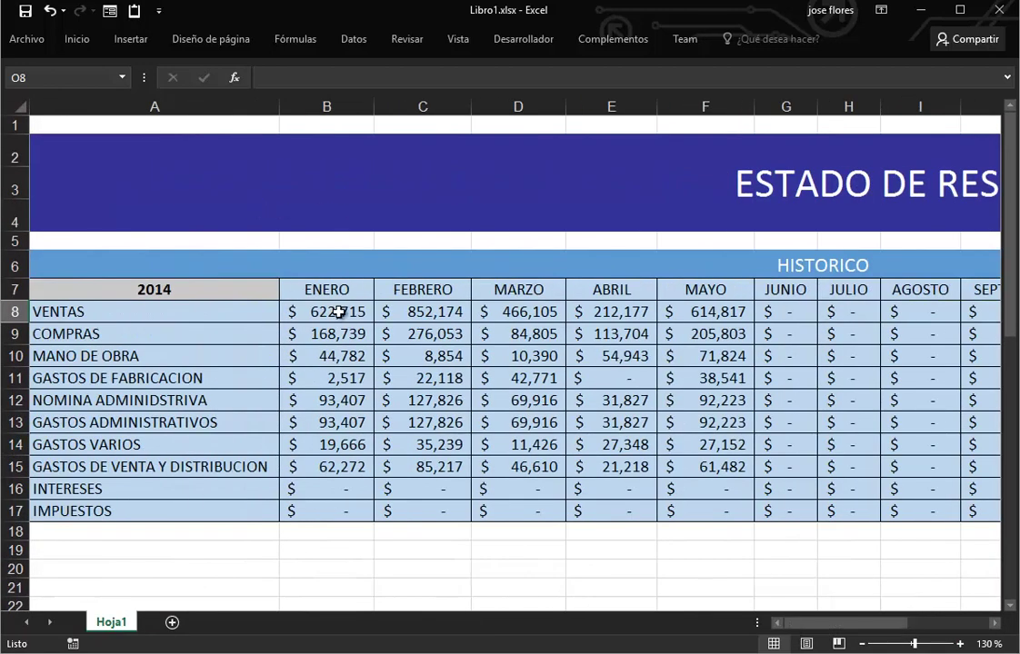
click(338, 312)
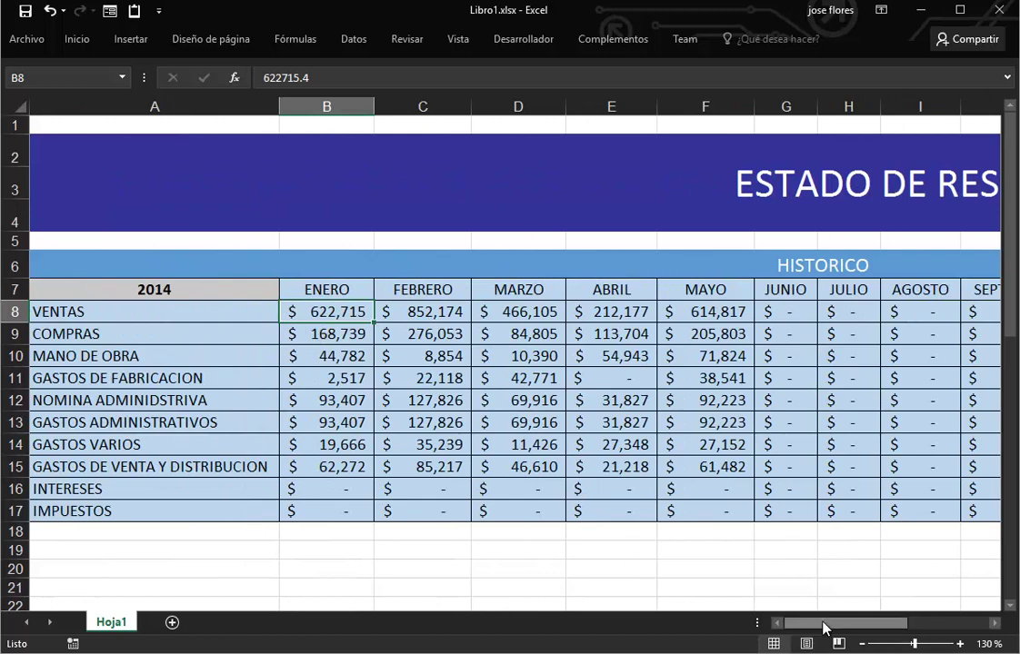
drag(823, 623, 913, 624)
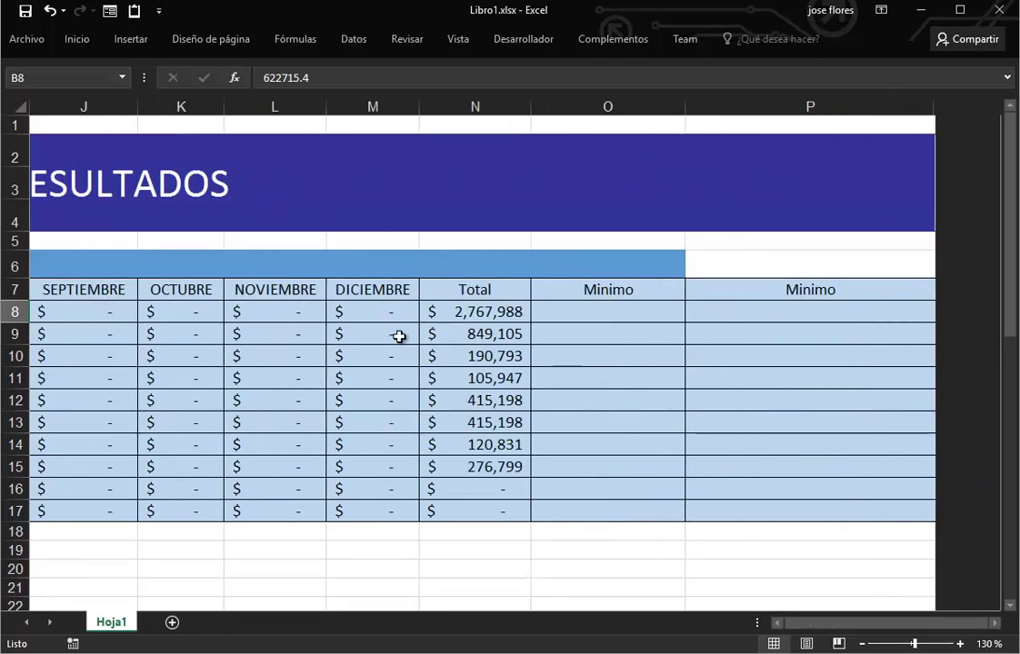
- Enter =MIN(B8:M8) in the VENTAS Minimo cell O8
click(588, 314)
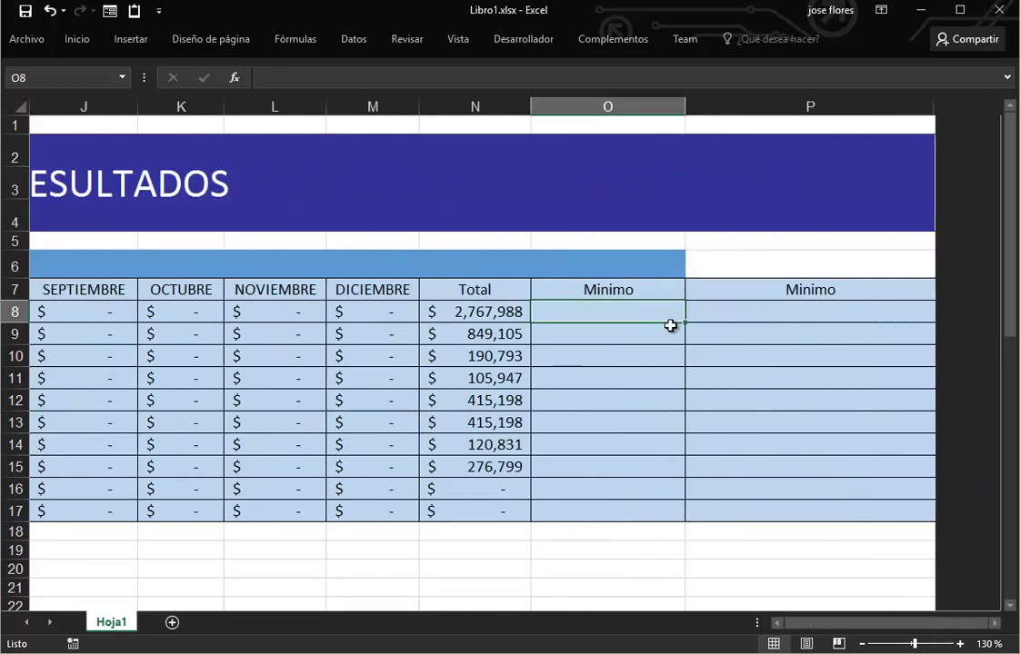
text(=min)
key(Tab)
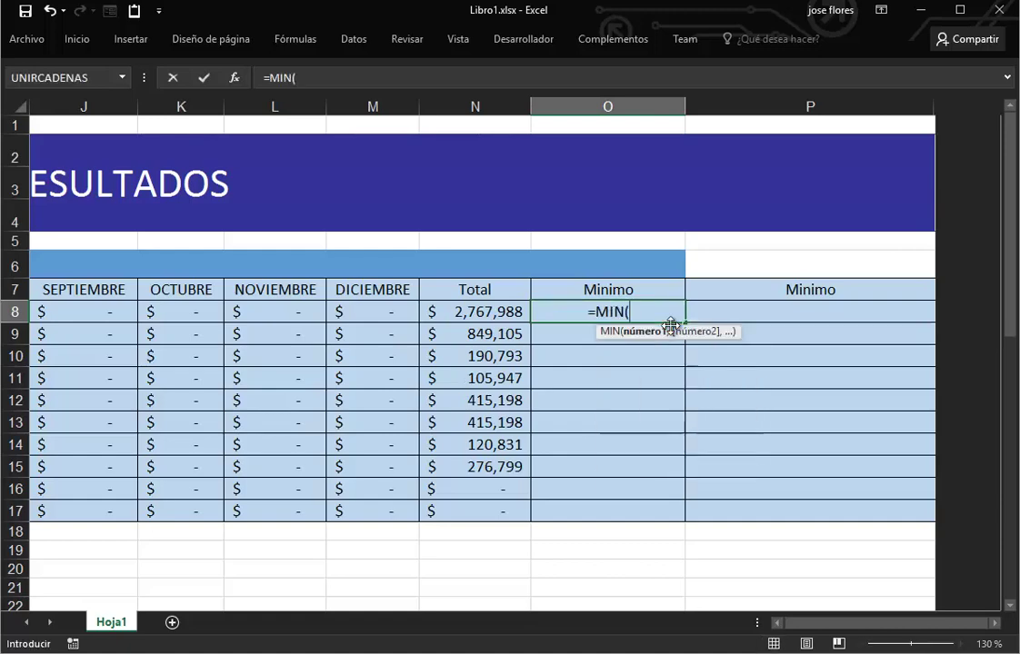
key(Left)
key(Left)
key(Left)
key(Right)
key(ctrl+shift+Left)
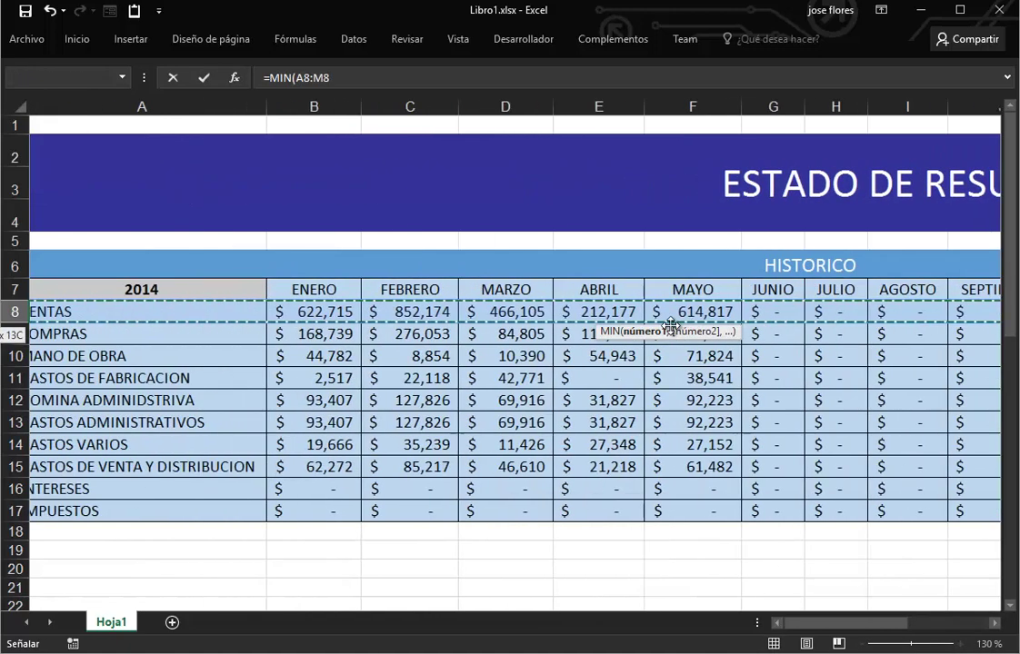
key(shift+Right)
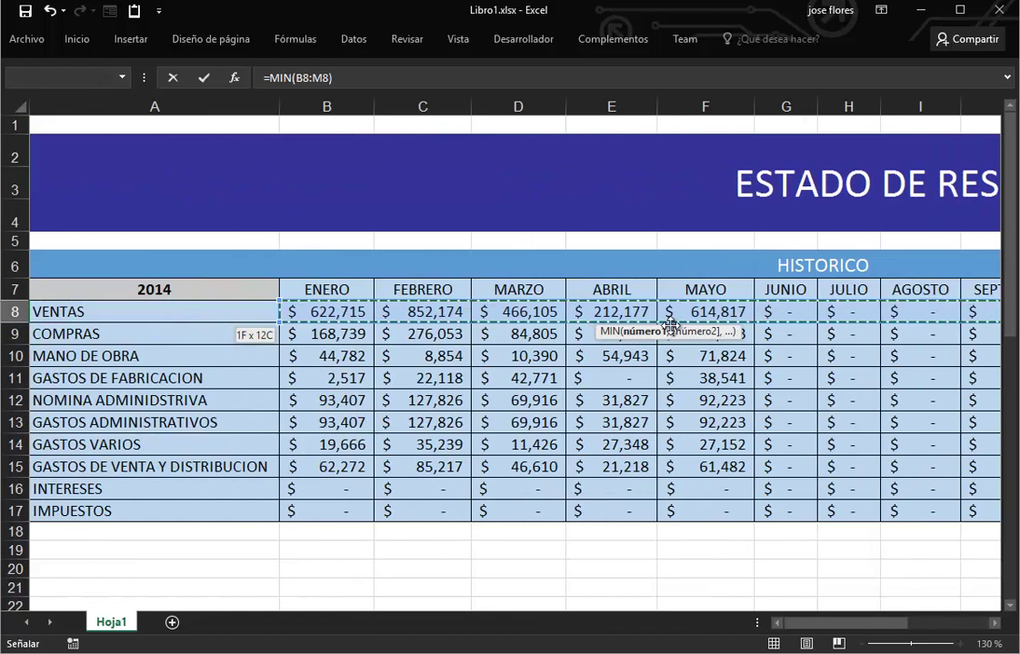
key(Return)
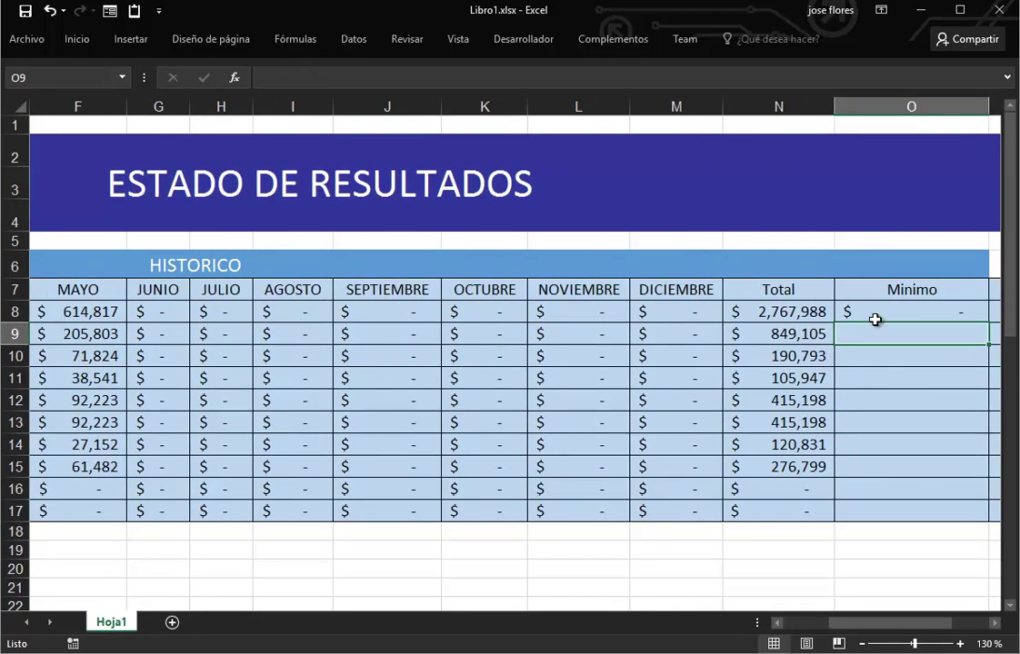
click(874, 313)
mouse_move(681, 314)
mouse_down()
mouse_move(90, 348)
mouse_move(319, 311)
mouse_up()
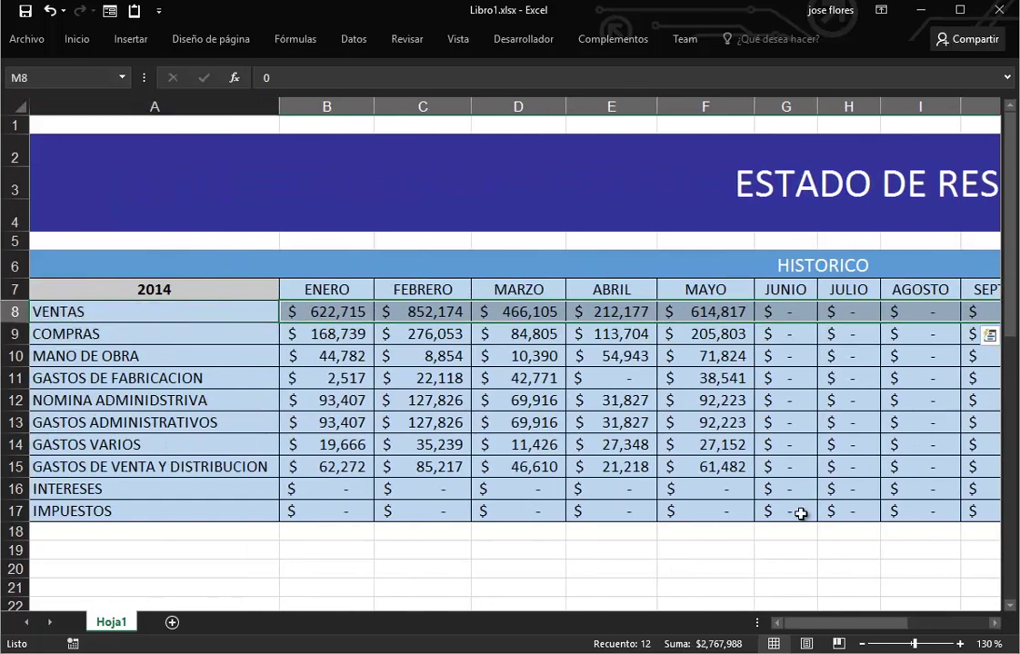
click(995, 624)
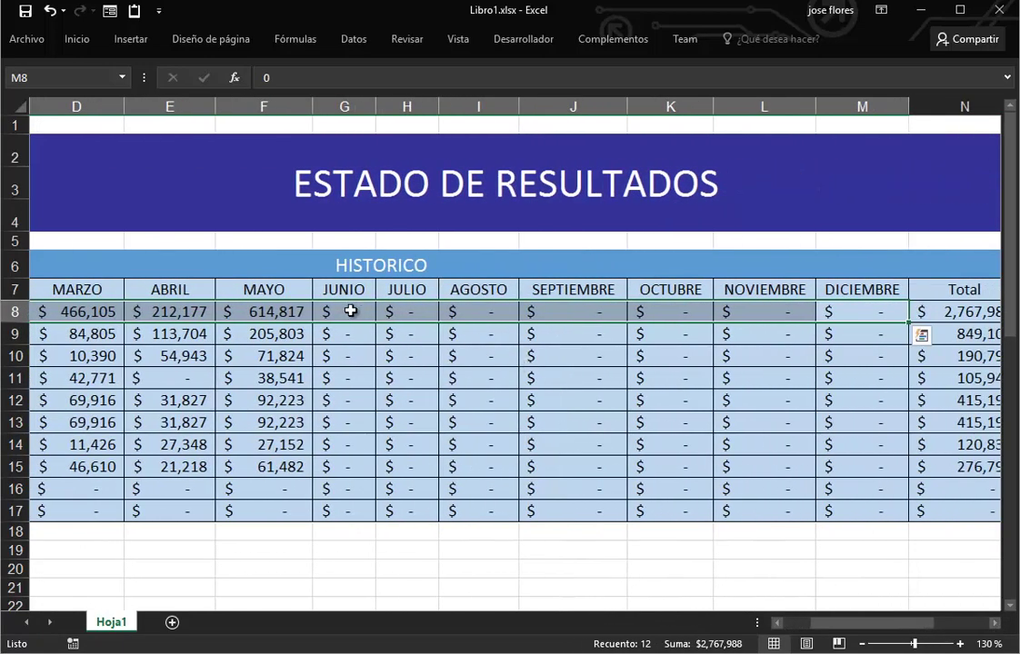
click(866, 312)
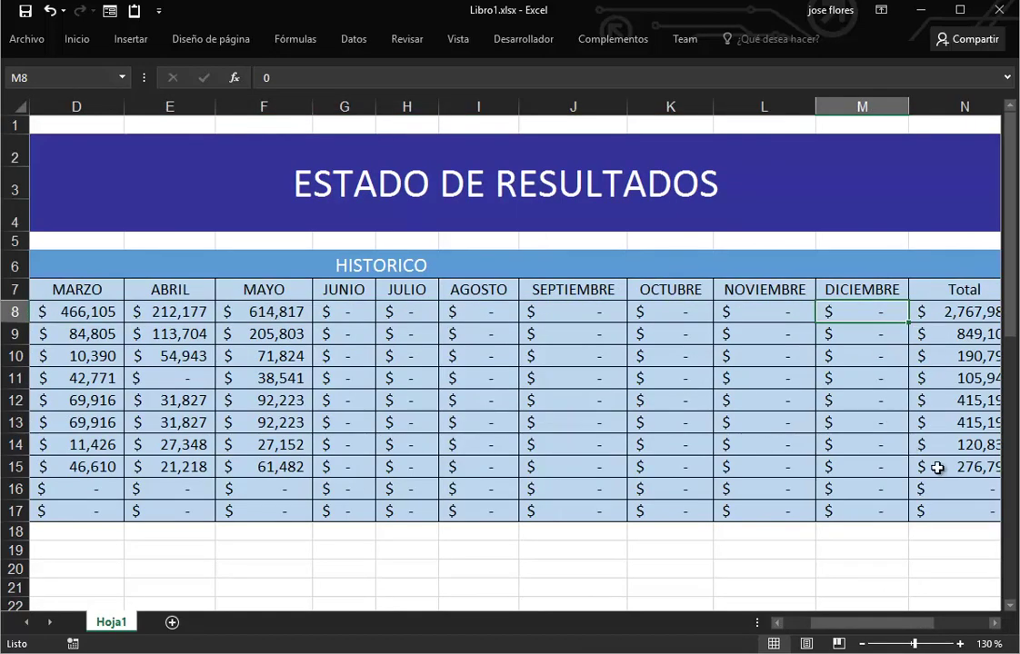
click(996, 624)
click(996, 624)
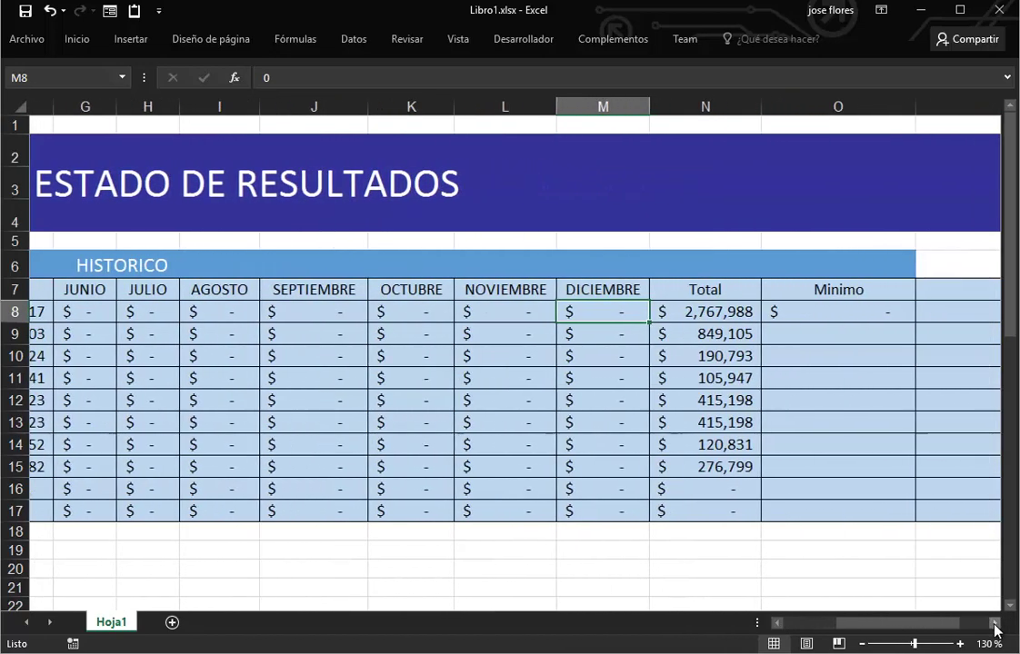
click(995, 625)
click(995, 624)
click(714, 318)
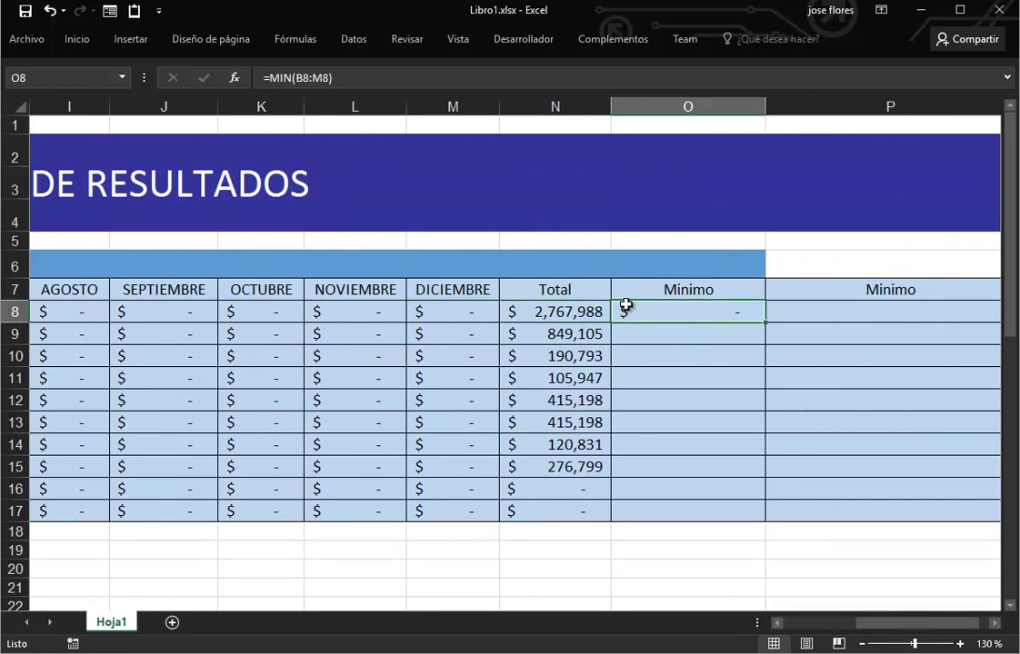
- Narrow O8's formula to =MIN(B8:F8) so it covers ENERO–MAYO and shows $212,177
click(364, 77)
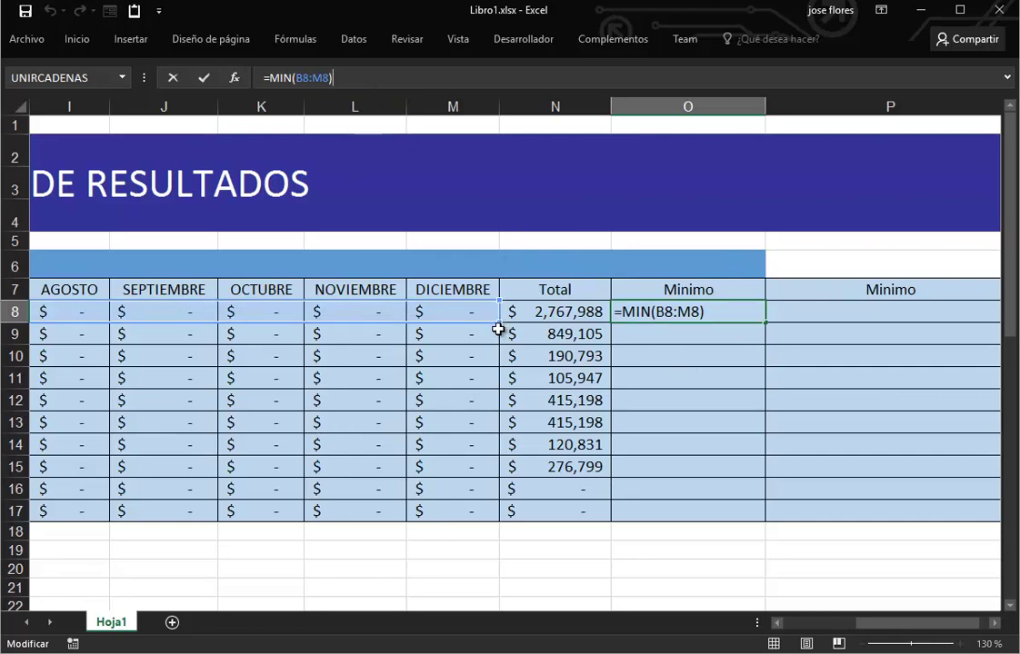
drag(498, 321, 103, 312)
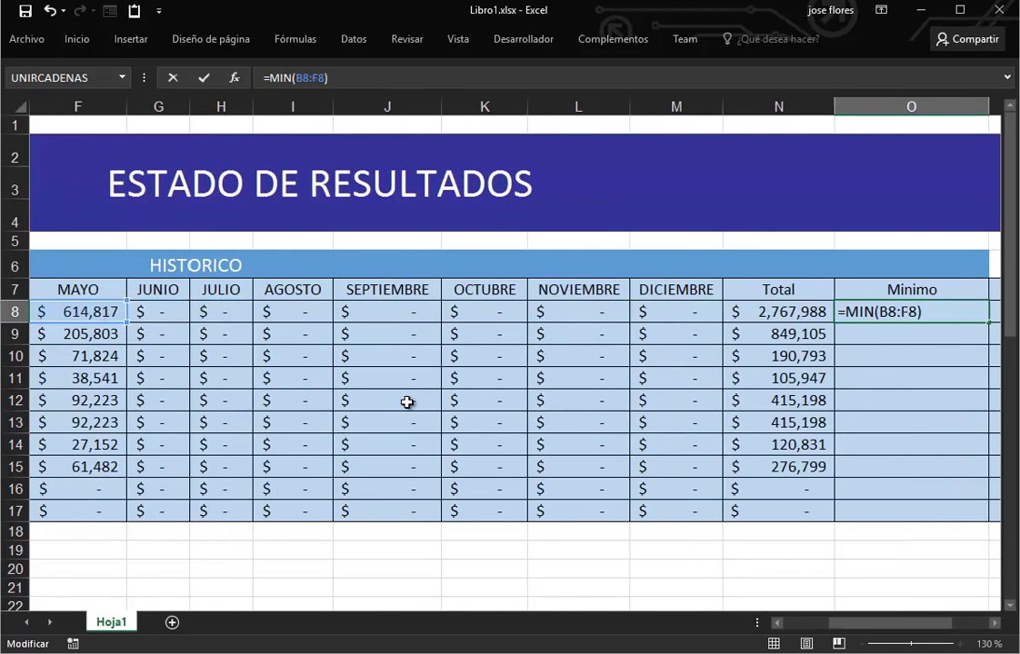
key(Return)
click(961, 309)
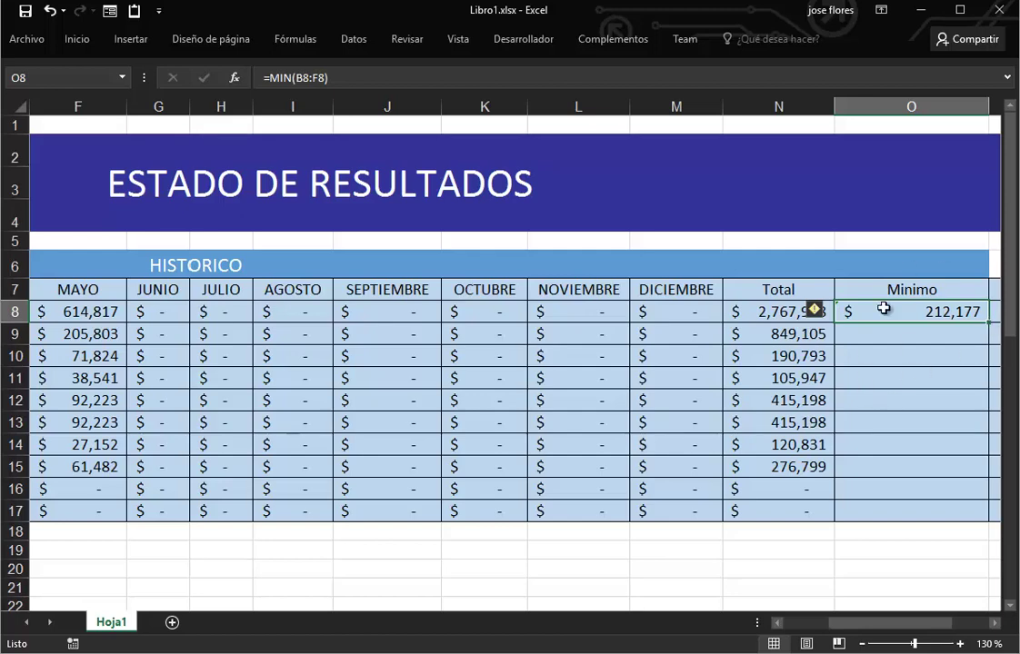
click(993, 627)
click(993, 628)
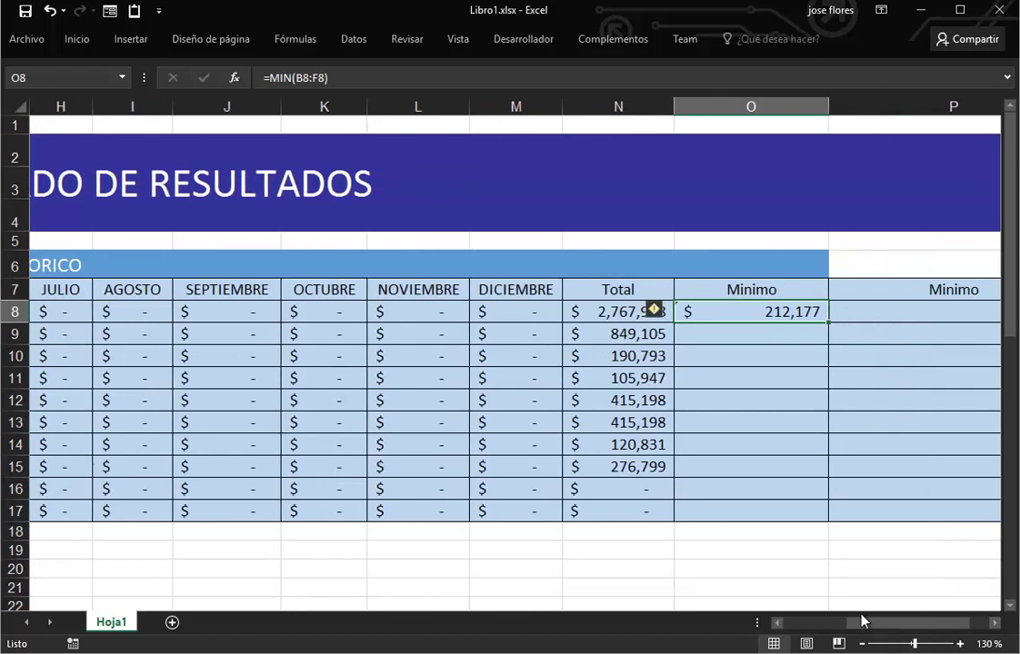
- Enter =MIN(SI(B8:M8>0,B8:M8)) in O8 as a plain formula, which returns #¡VALOR!
text(=)
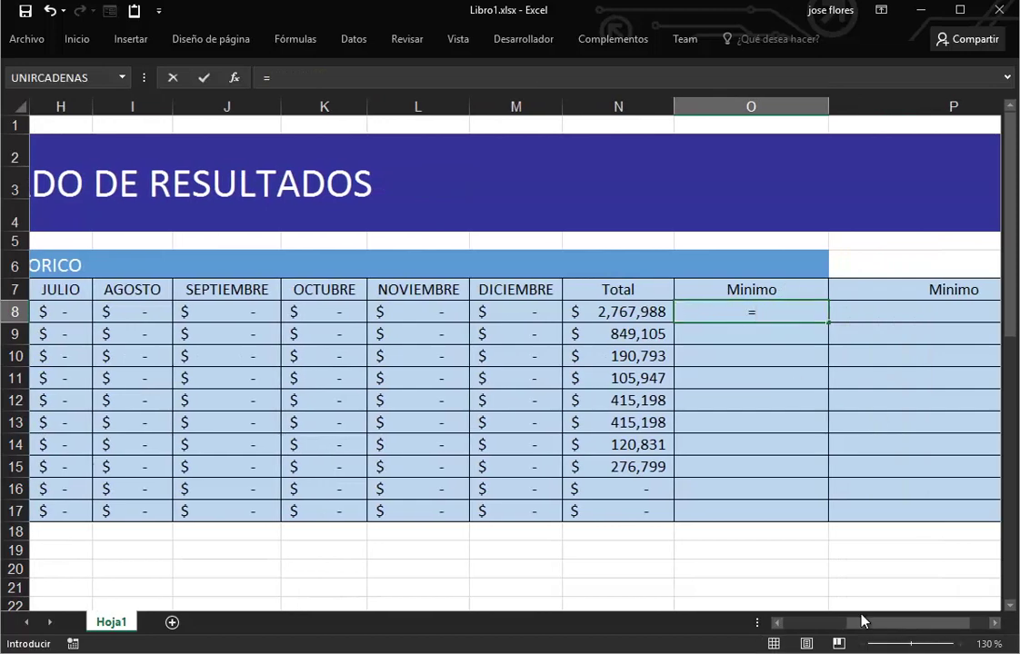
text(min()
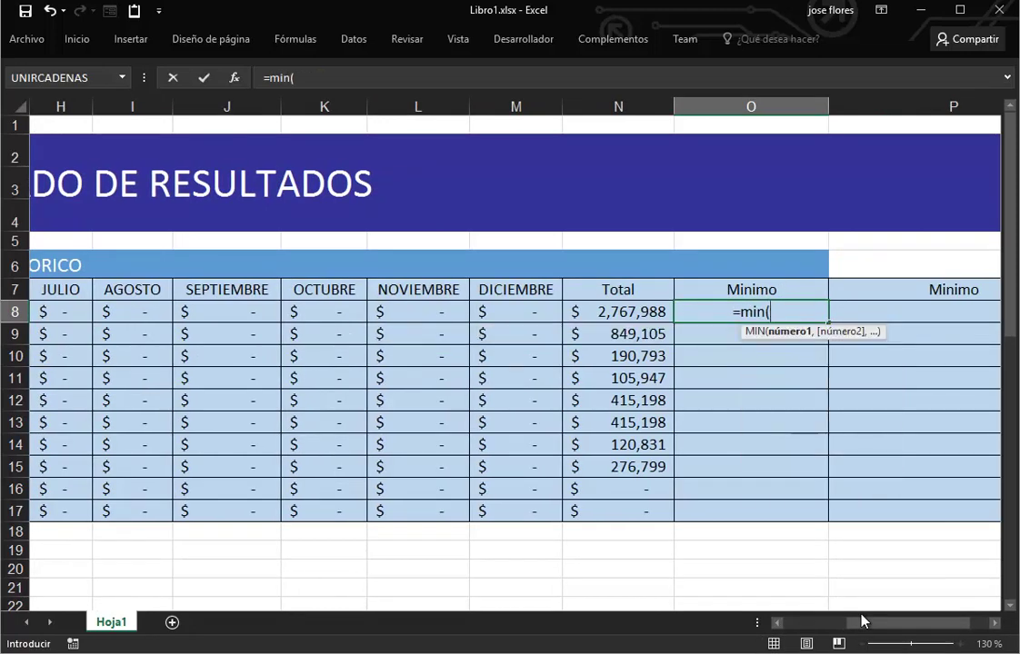
text(si)
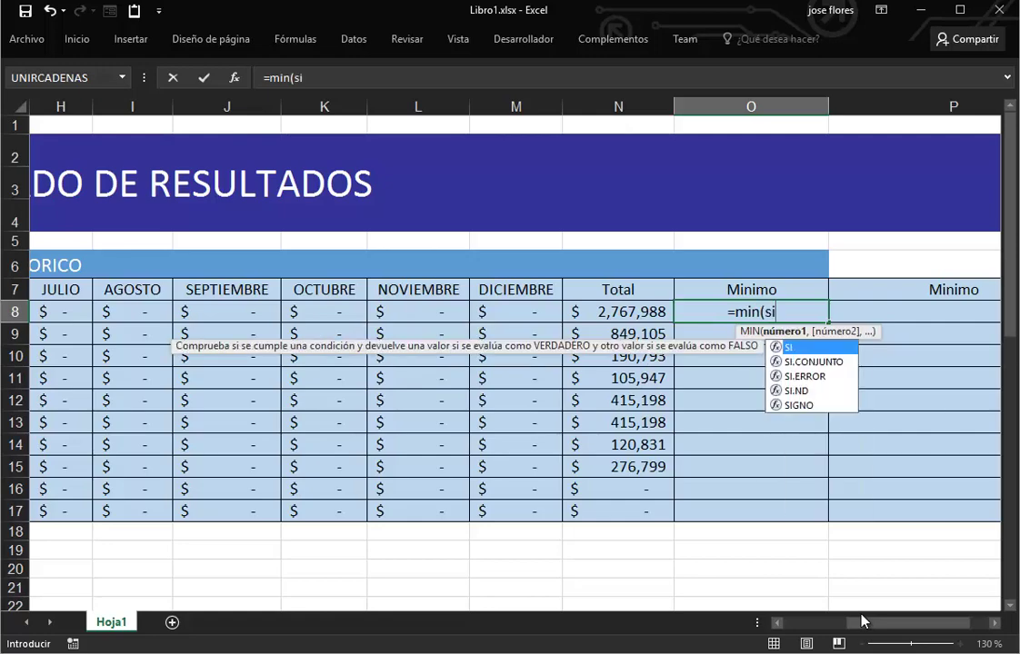
text(()
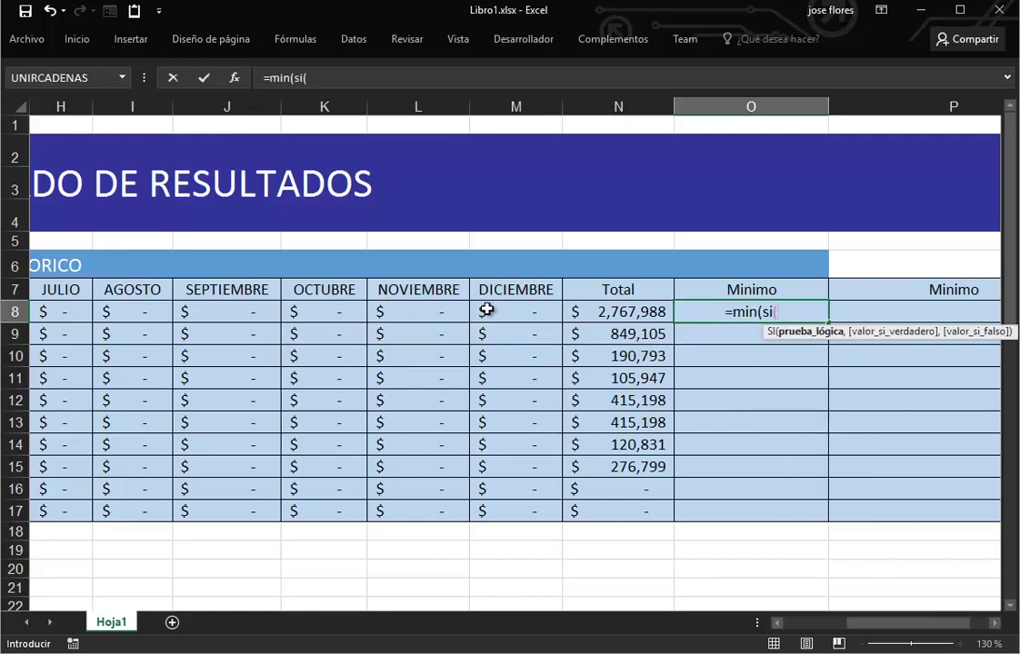
drag(515, 311, 84, 311)
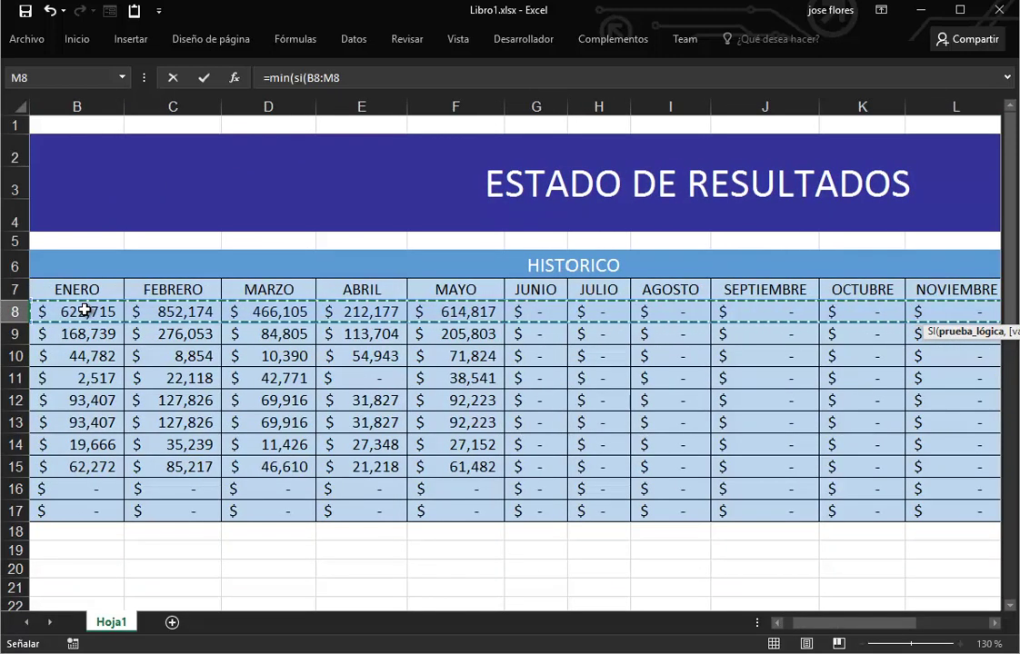
text(>0)
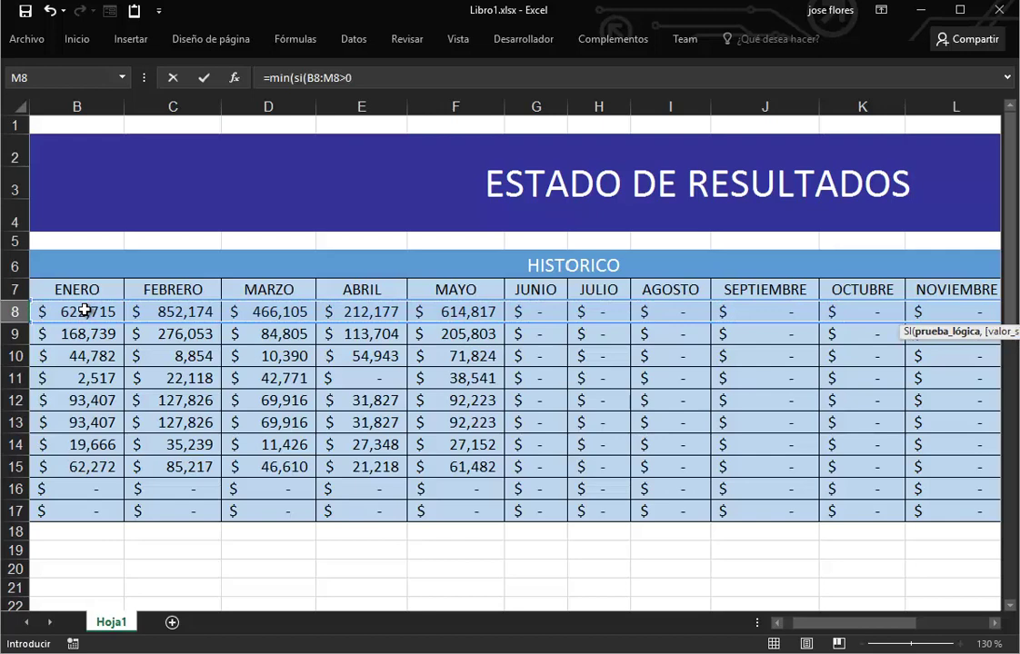
text(,)
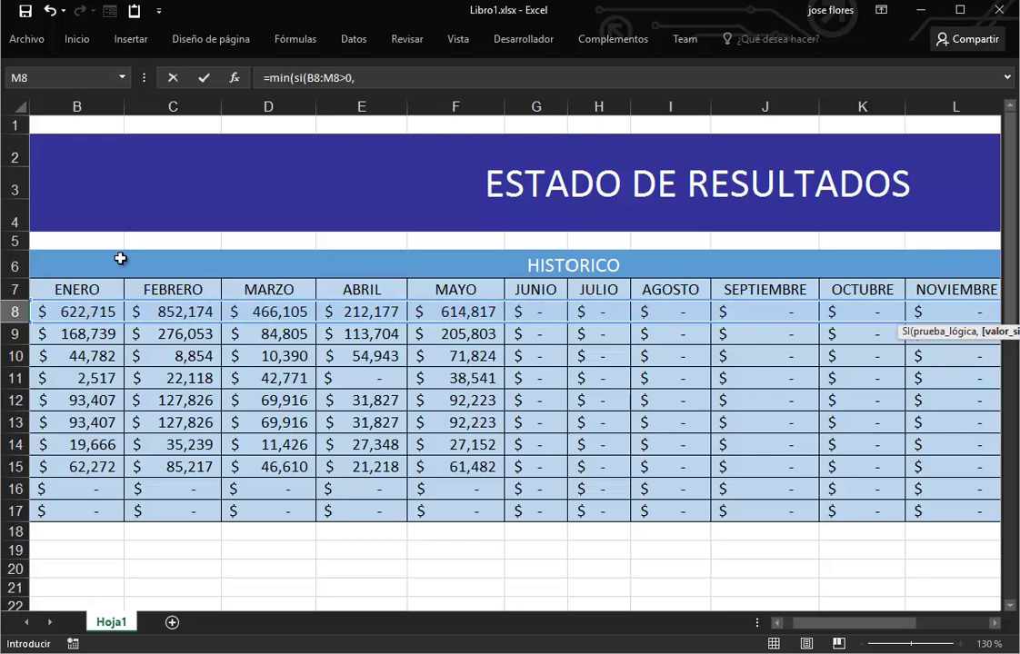
click(80, 309)
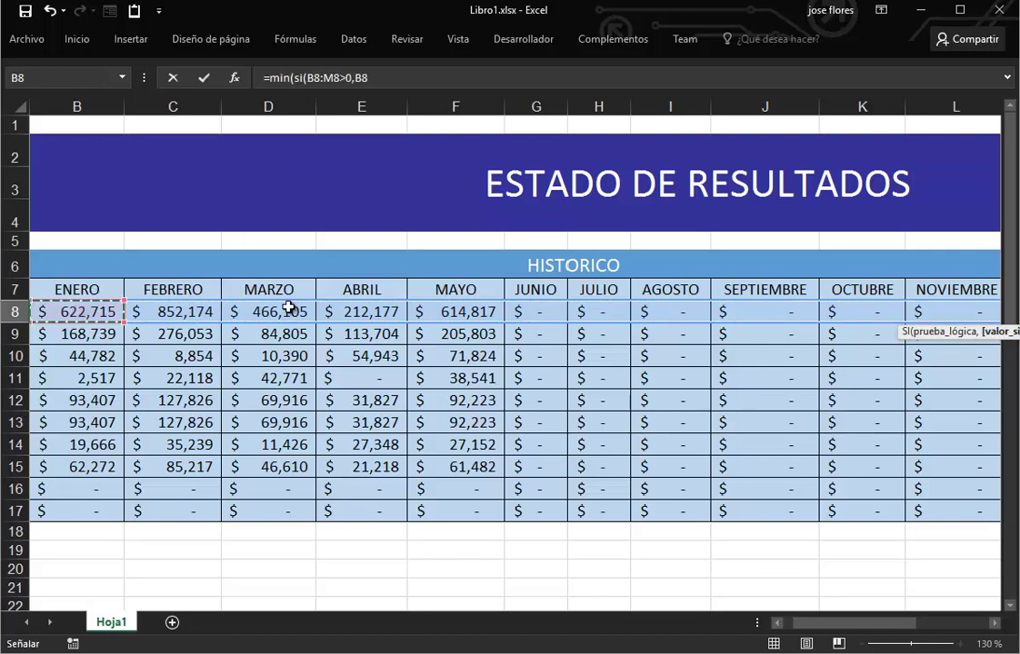
drag(288, 309, 781, 312)
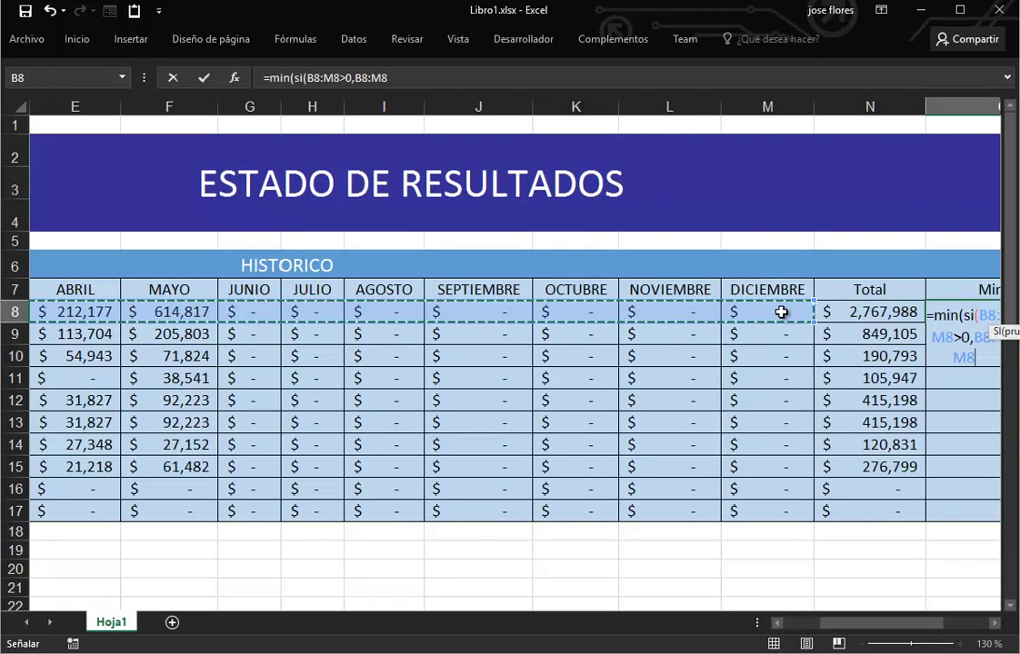
text())
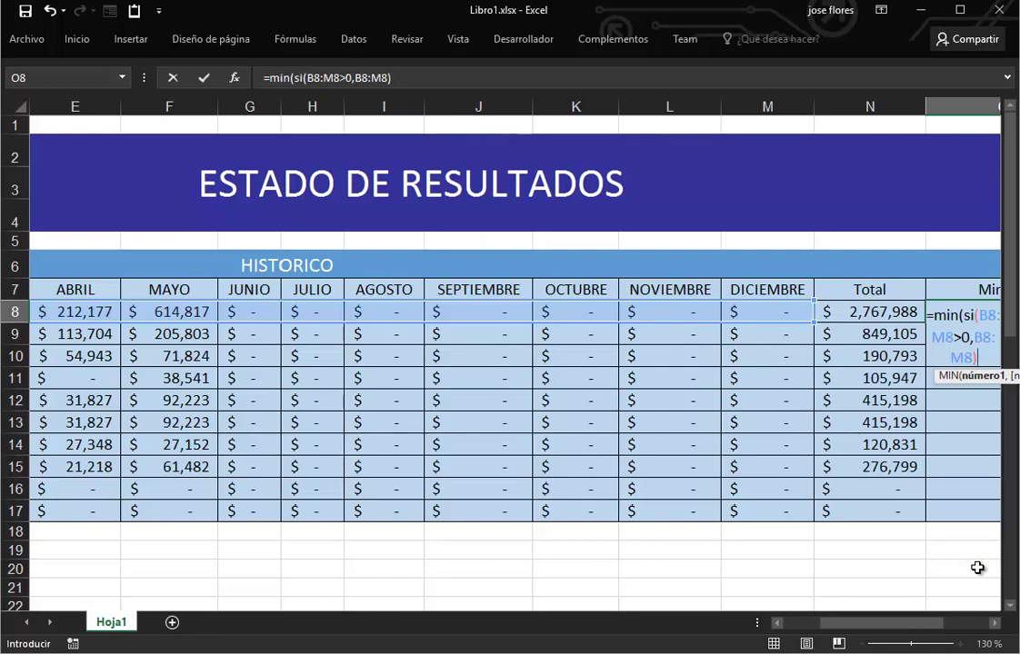
click(996, 624)
click(996, 624)
click(996, 623)
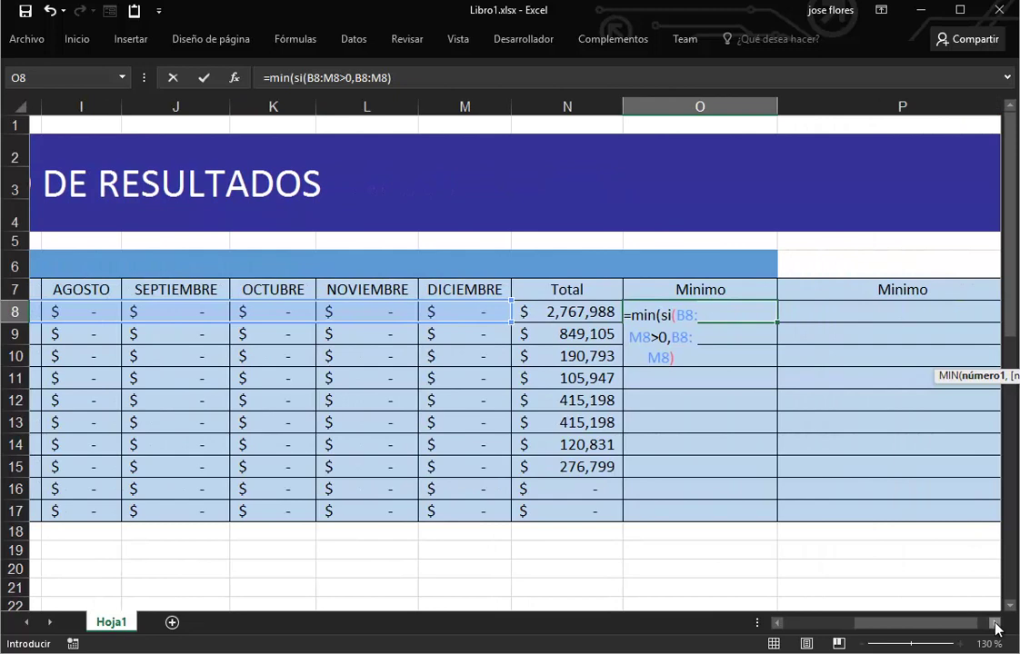
key(Return)
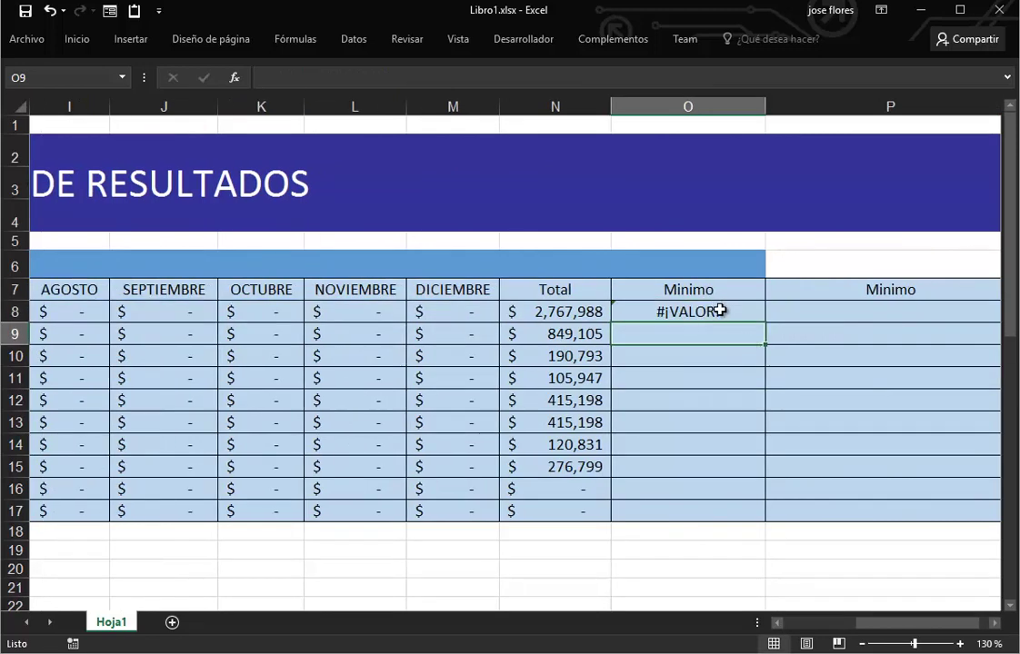
click(719, 311)
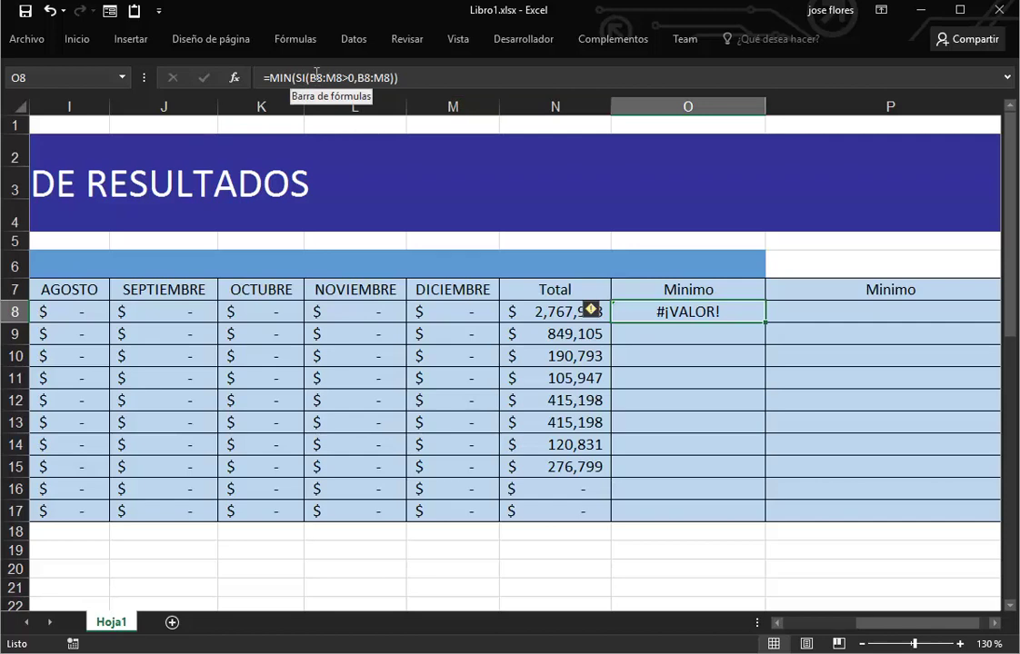
- Re-enter O8's MIN(SI) formula as an array formula with Ctrl+Shift+Enter, giving $212,177
double_click(735, 310)
click(784, 310)
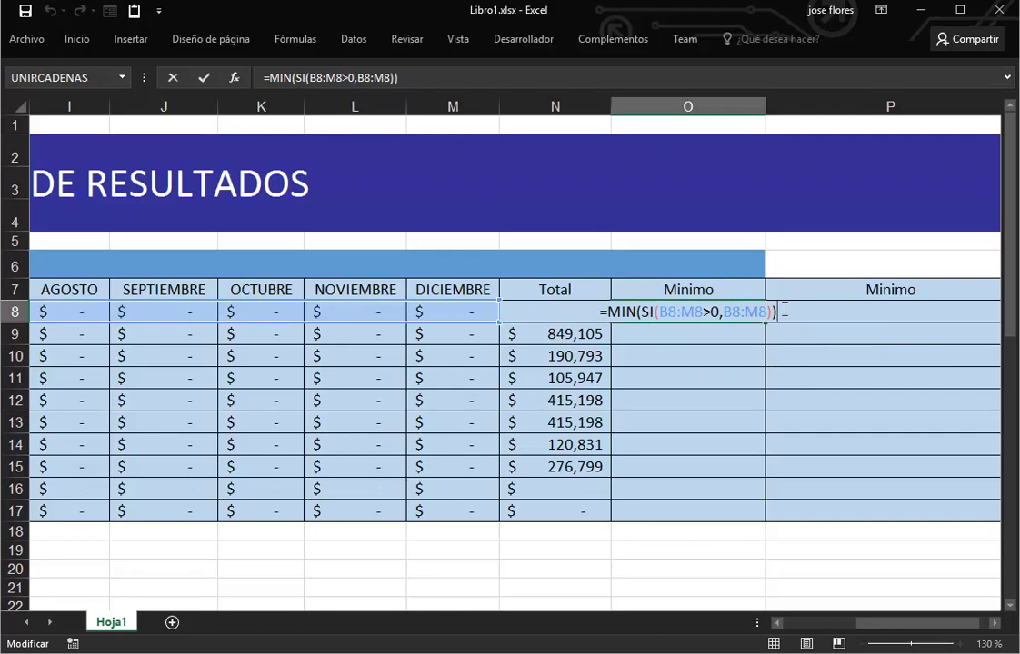
key(ctrl+shift+Return)
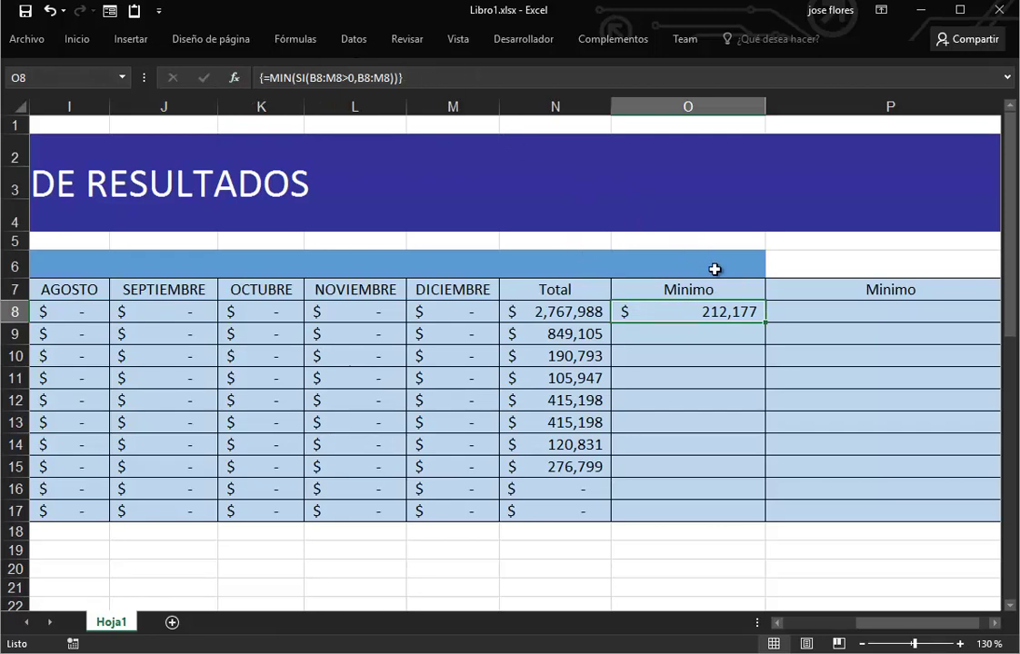
- Copy O8's array formula down to O17 and check the resulting row minimums, e.g. 84,805
double_click(766, 322)
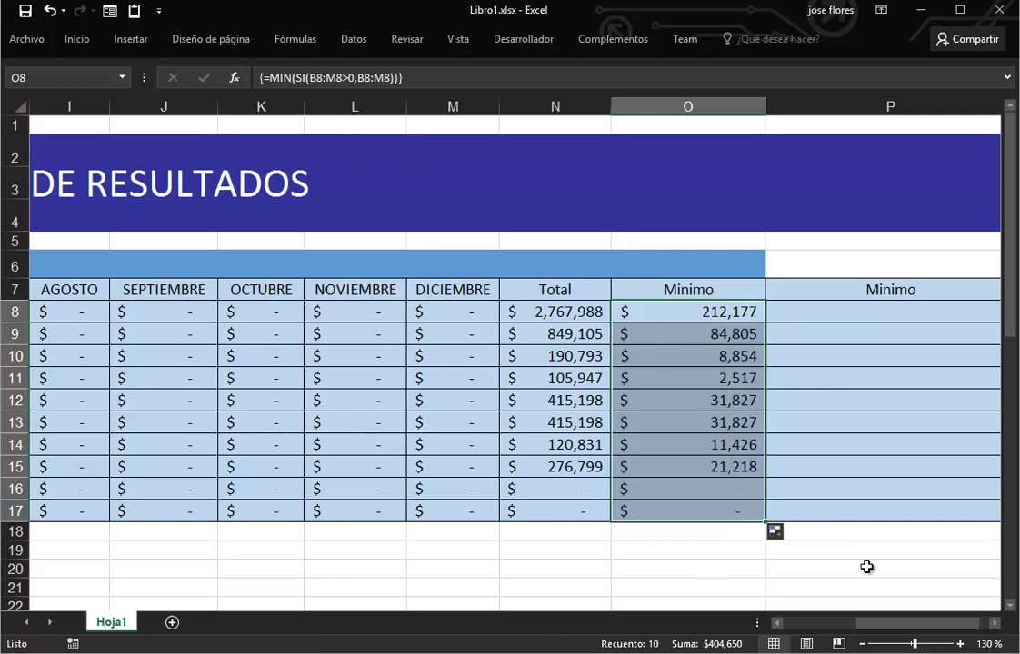
drag(878, 631, 805, 627)
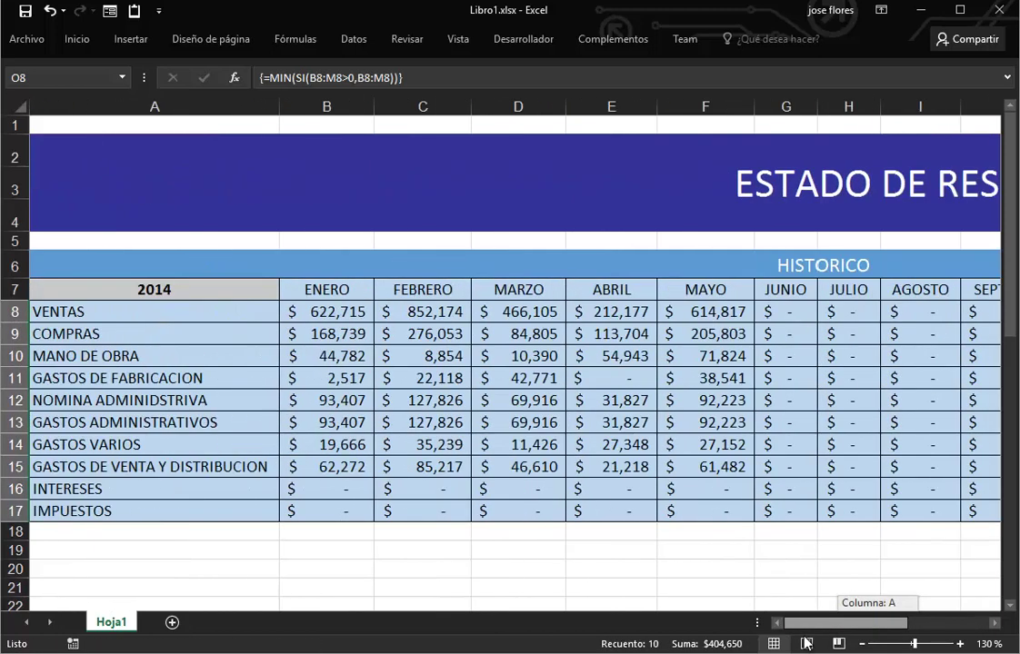
click(346, 318)
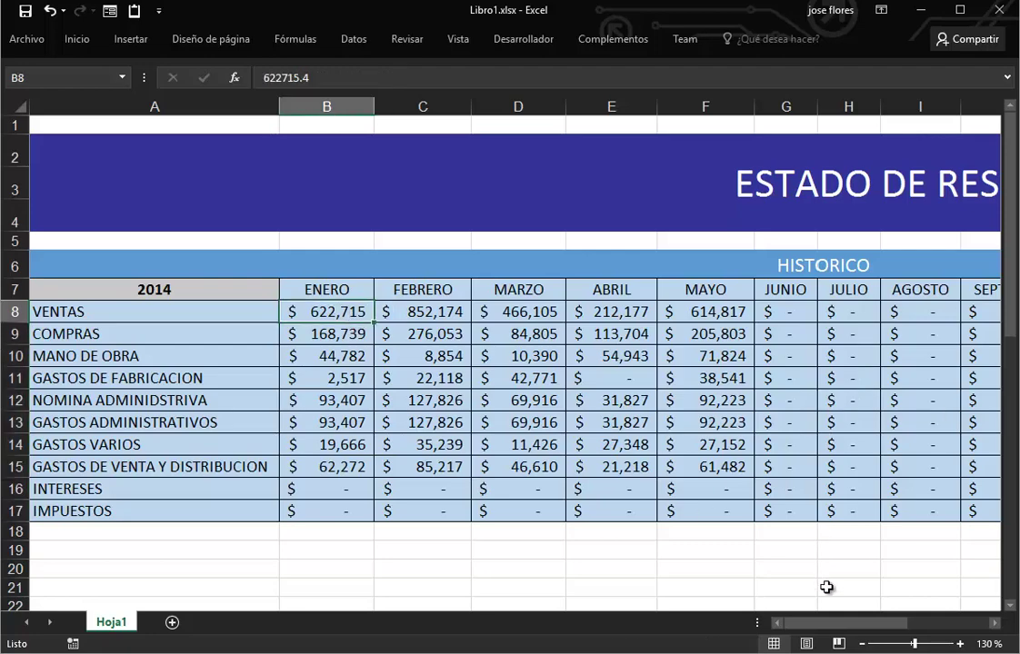
drag(827, 623, 914, 625)
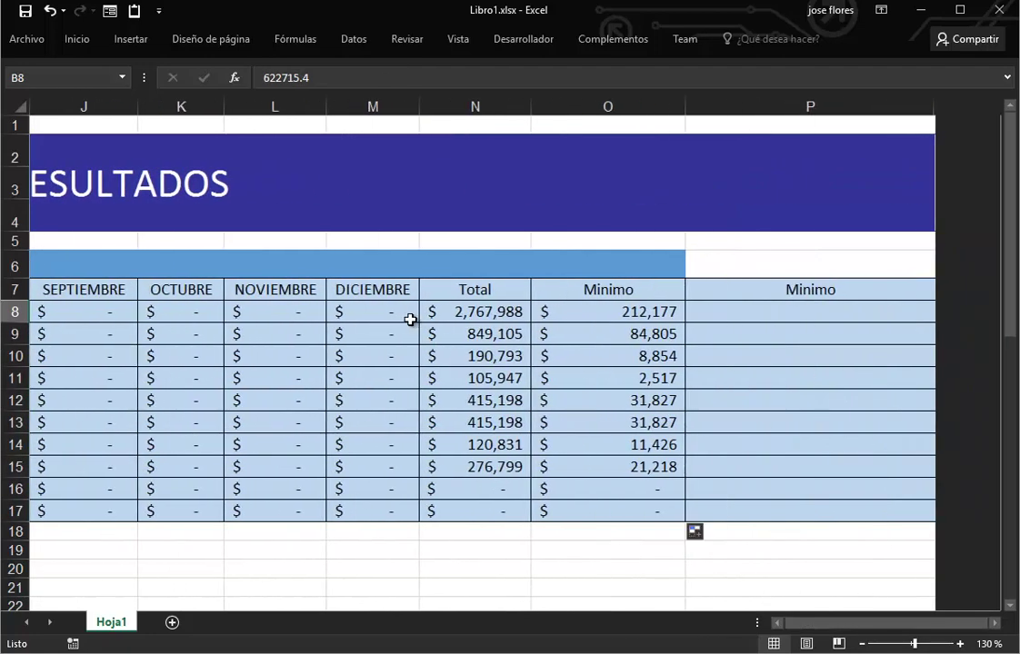
click(627, 312)
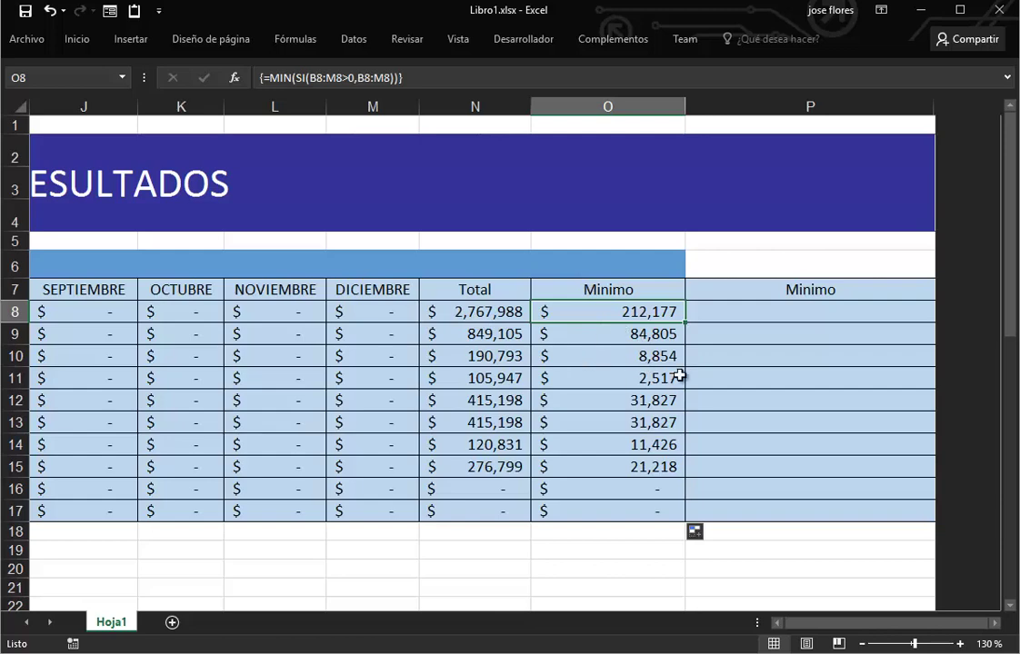
- In P8, replace a mistyped SUM and start =MIN.SI.CONJUNTO(B8:M8,">"
click(749, 312)
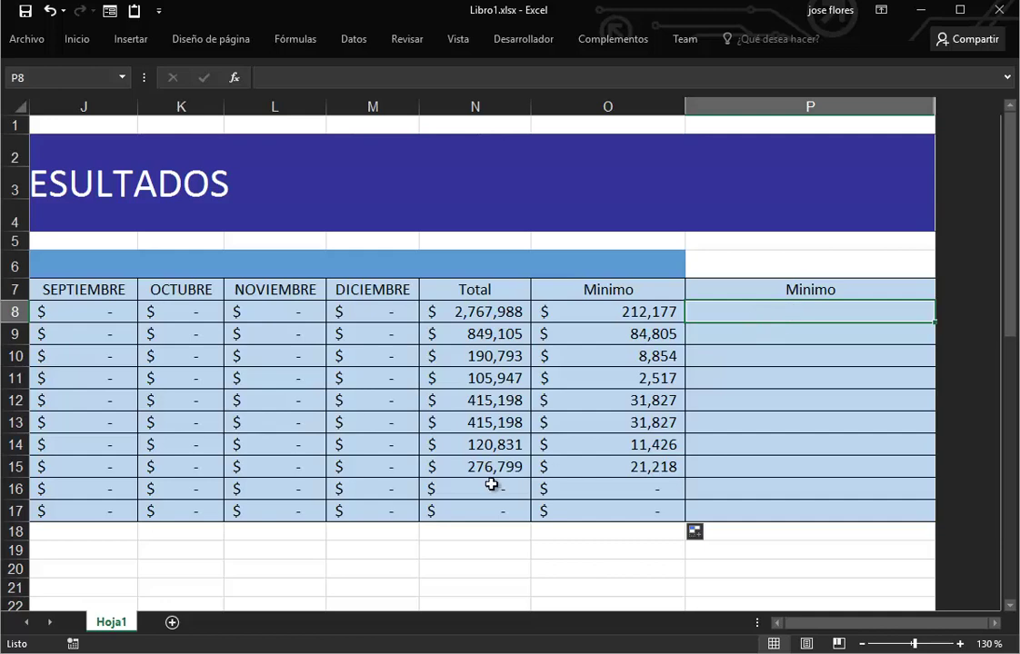
text(=sum)
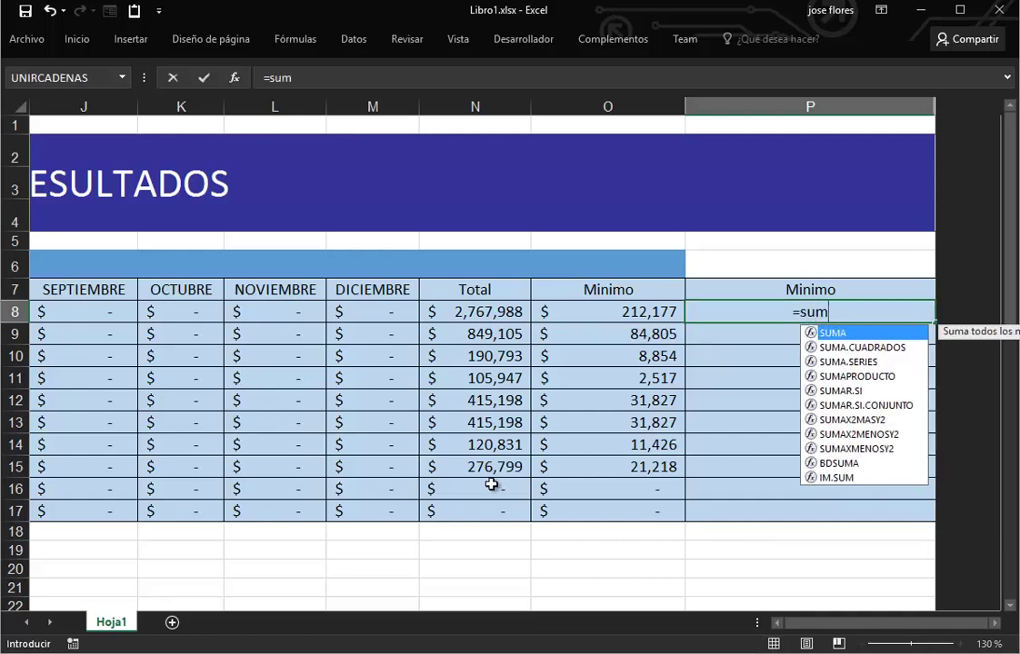
key(Down)
key(Down)
key(BackSpace)
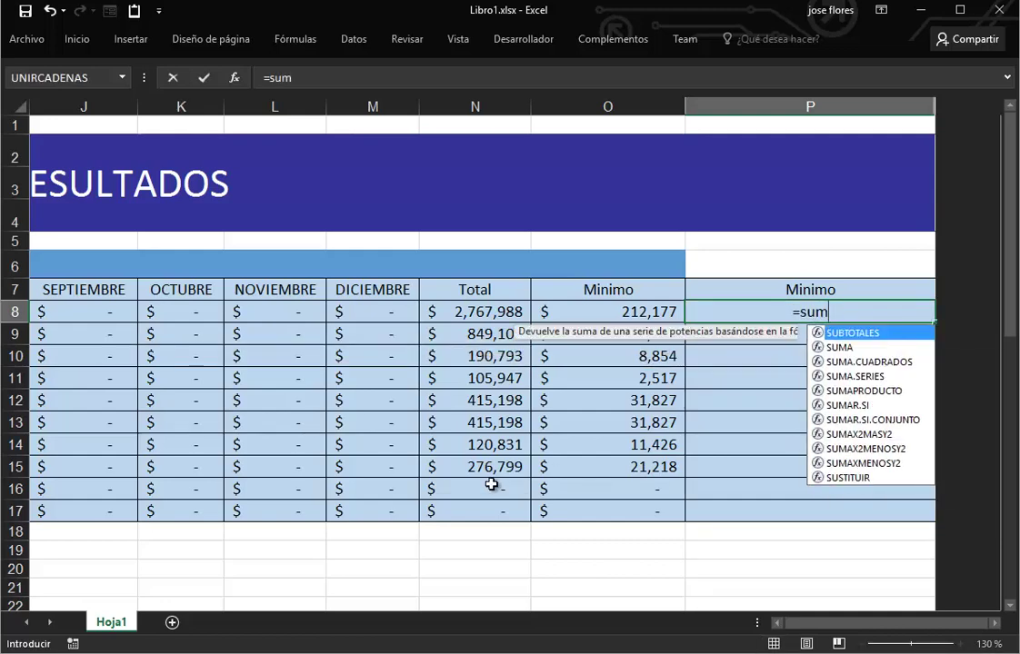
key(BackSpace)
key(BackSpace)
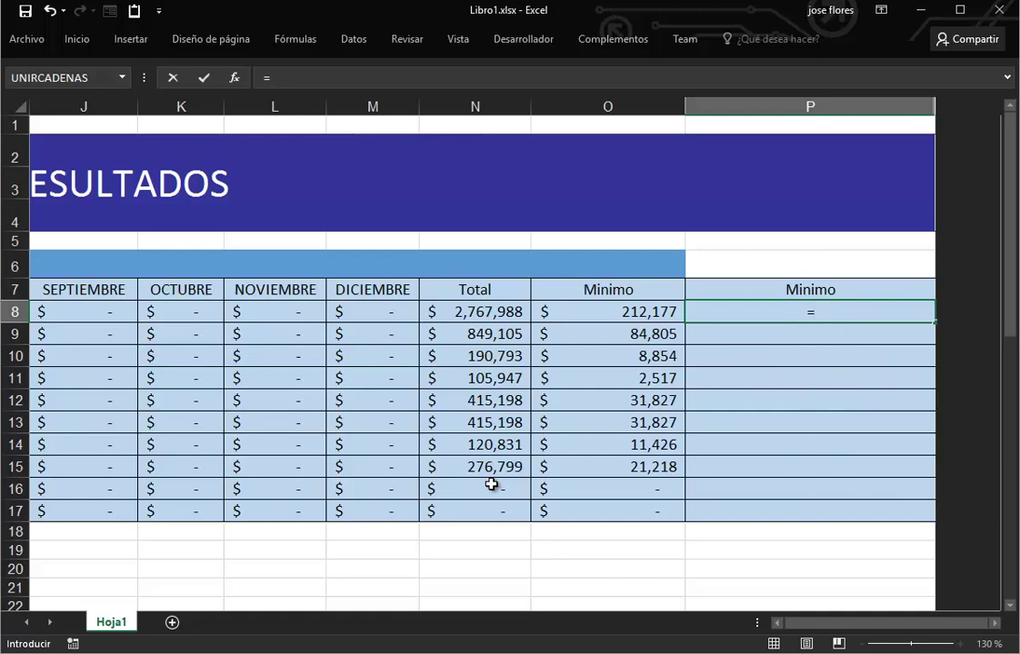
text(min)
key(Down)
key(Tab)
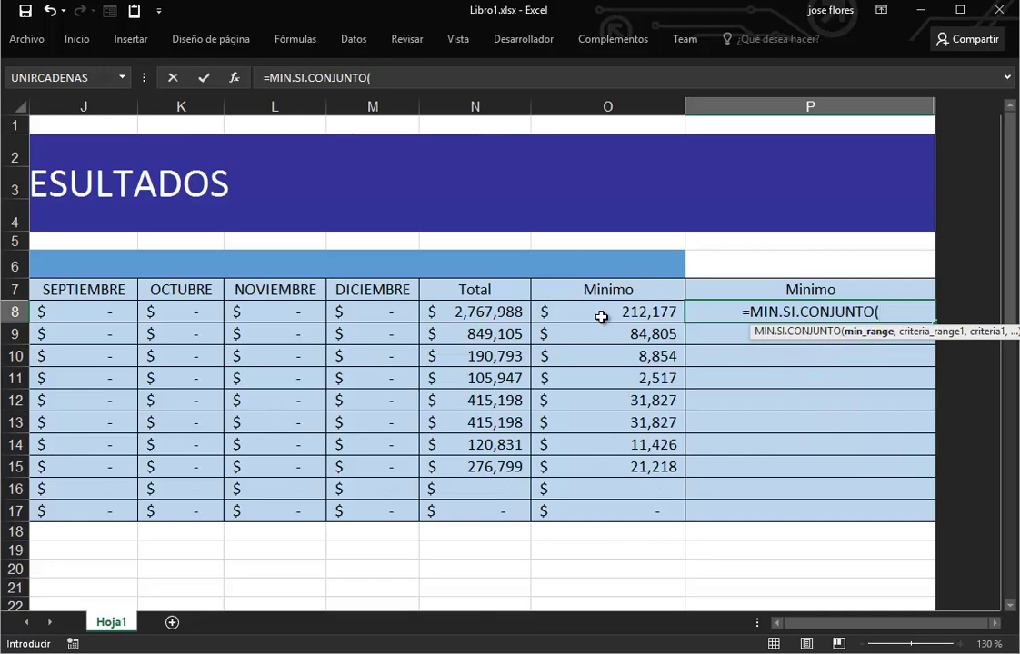
click(341, 311)
drag(342, 312, 299, 321)
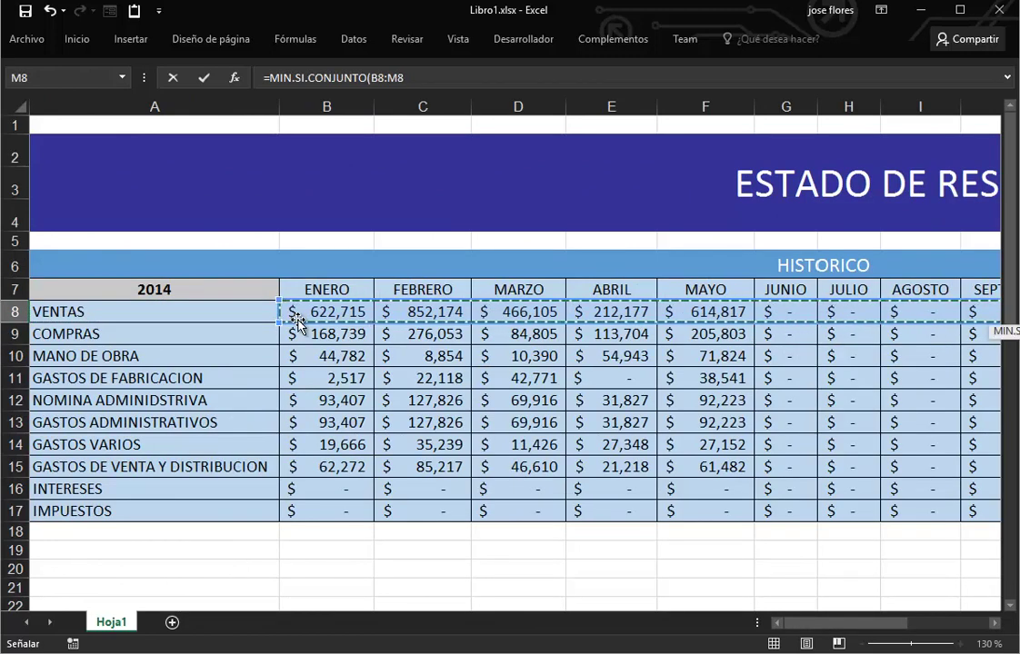
text(,")
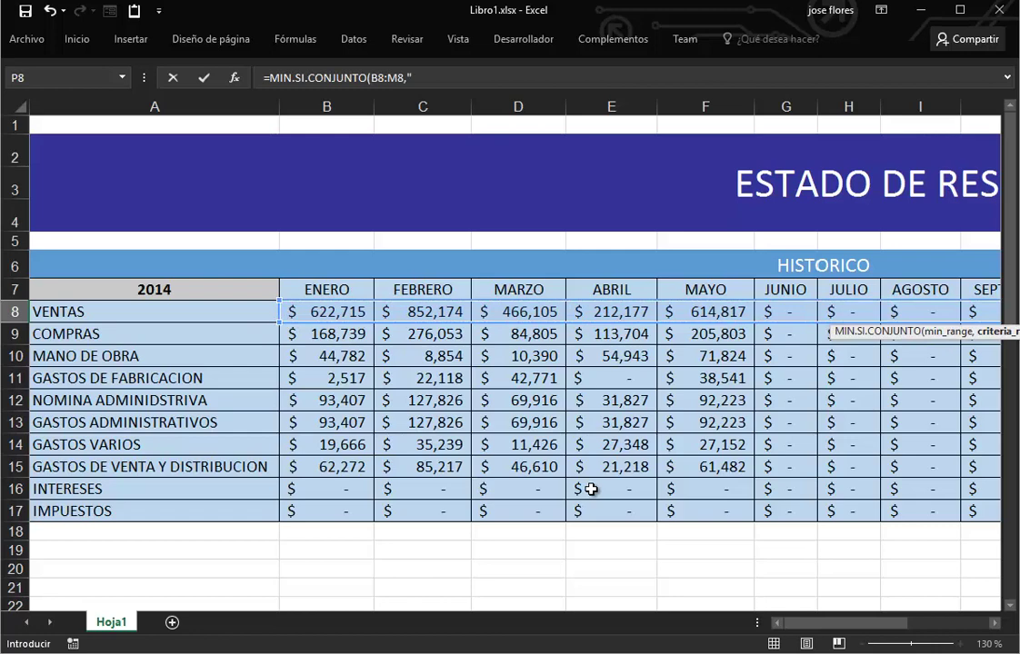
text(>0")
- Dismiss the too-few-arguments warning and complete P8 as =MIN.SI.CONJUNTO(B8:M8,B8:M8,">0")
key(Return)
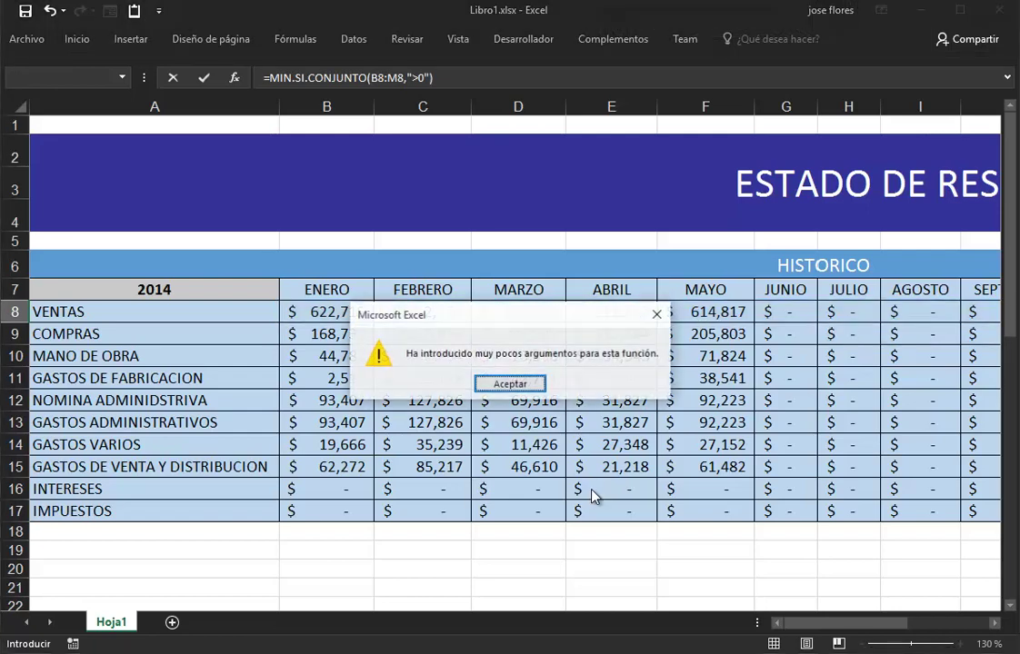
click(514, 385)
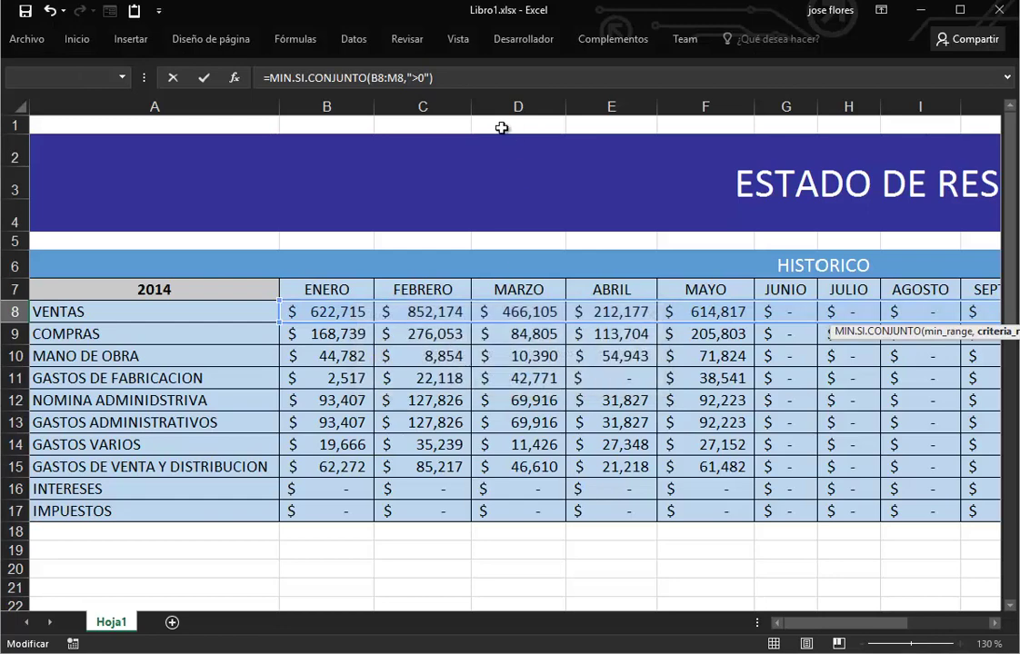
click(431, 77)
text())
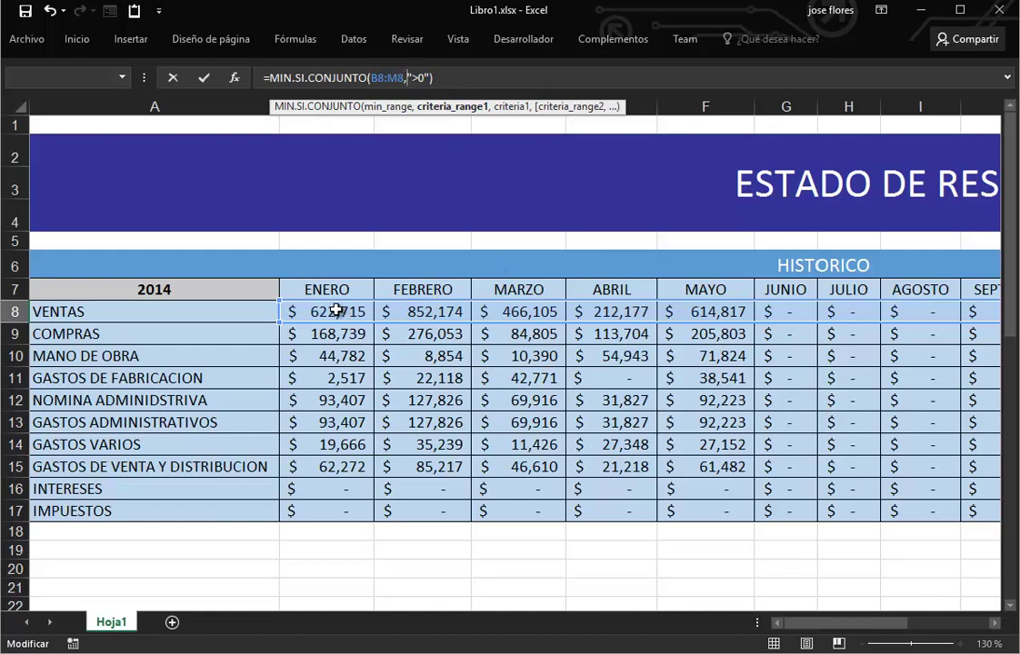
mouse_move(295, 289)
mouse_down()
mouse_move(892, 314)
mouse_move(835, 312)
mouse_up()
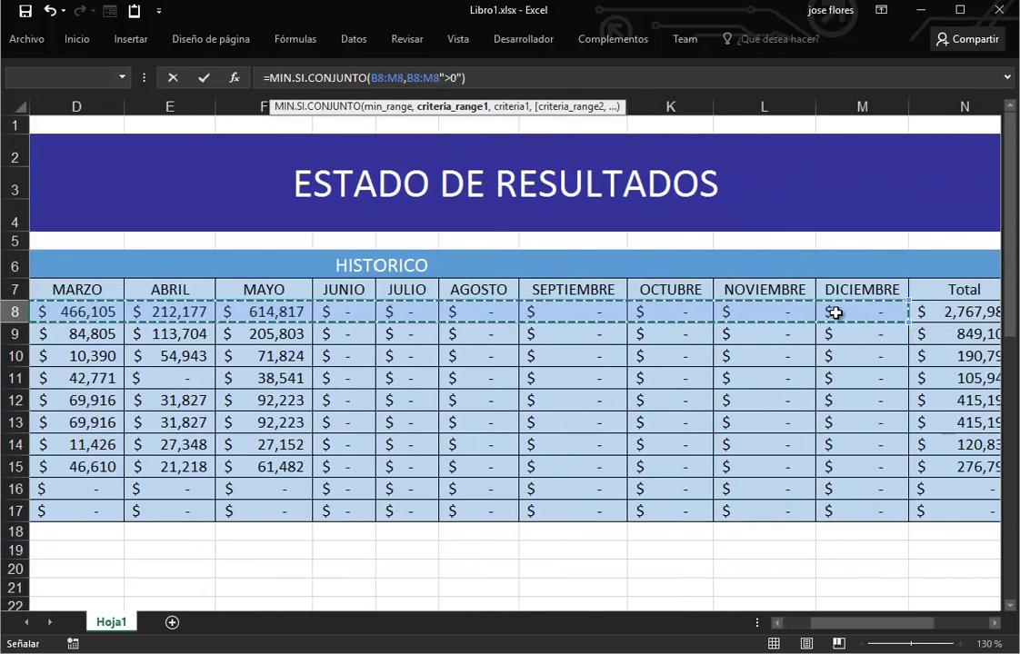
text(,)
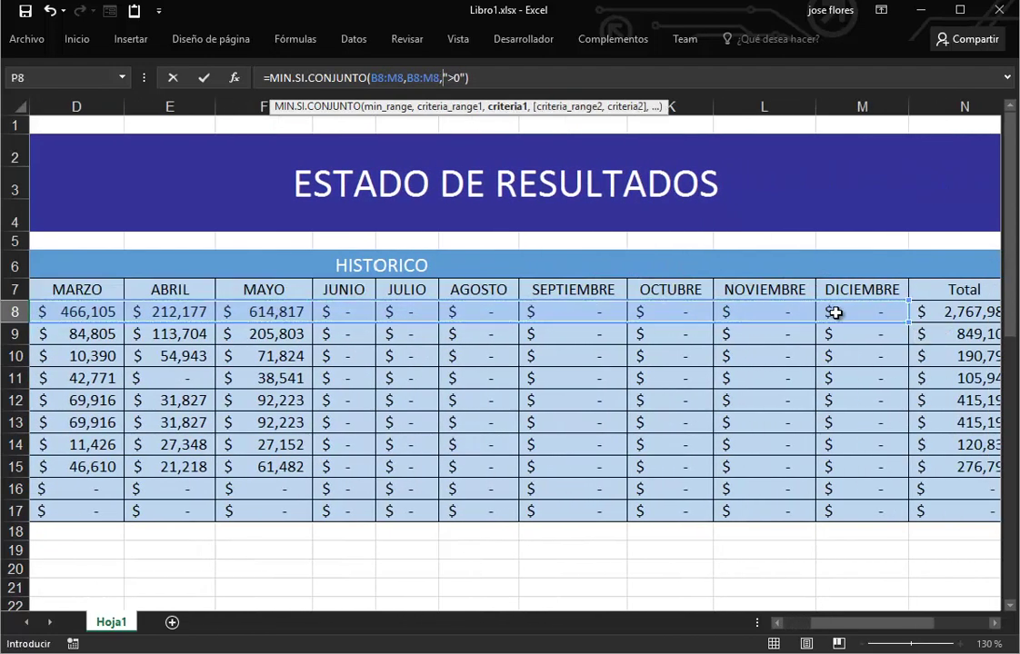
key(Return)
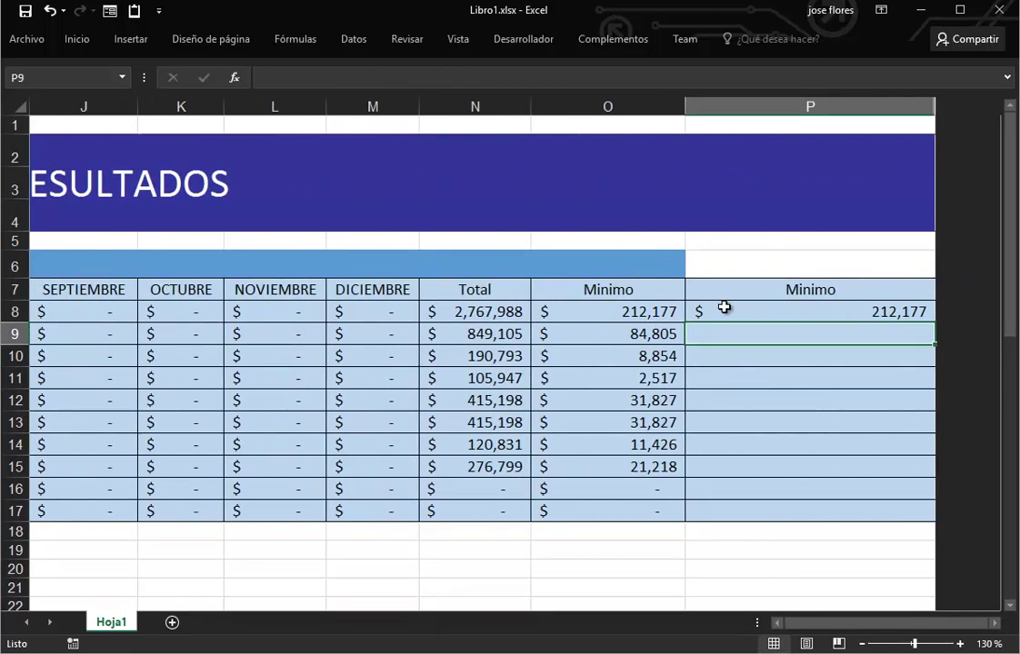
- Narrow column P and review P8's min_range, criteria_range1 and ">0" arguments
drag(935, 106, 837, 106)
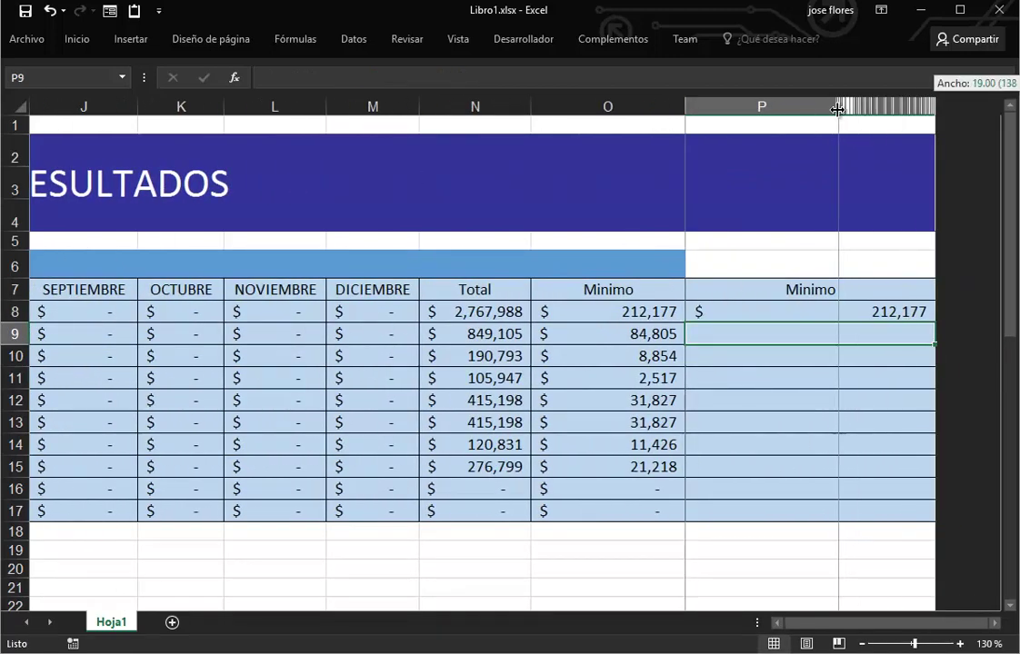
click(757, 318)
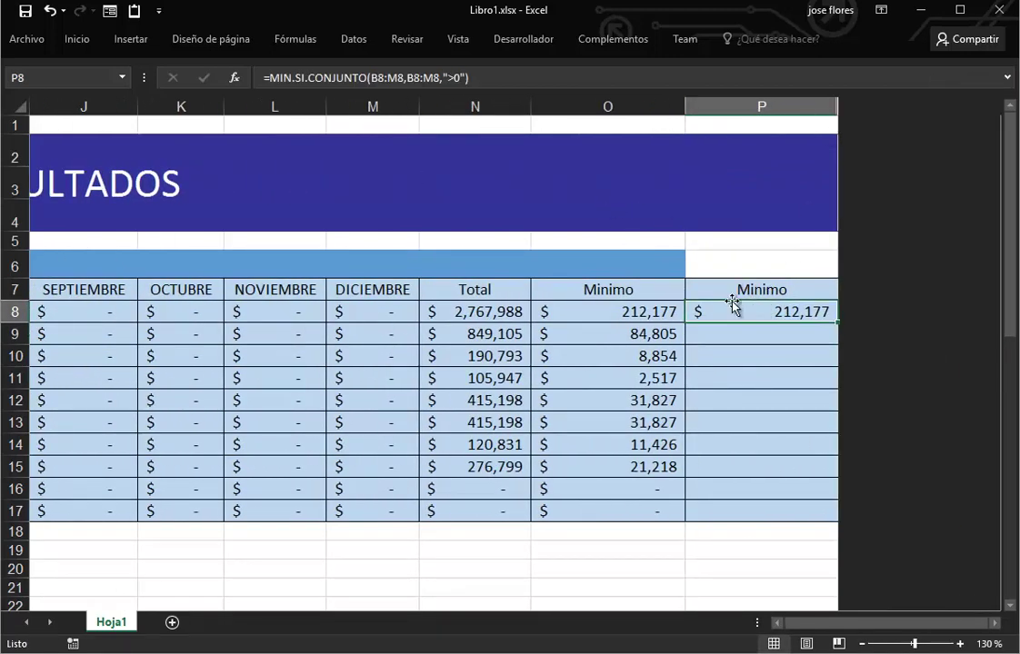
double_click(736, 310)
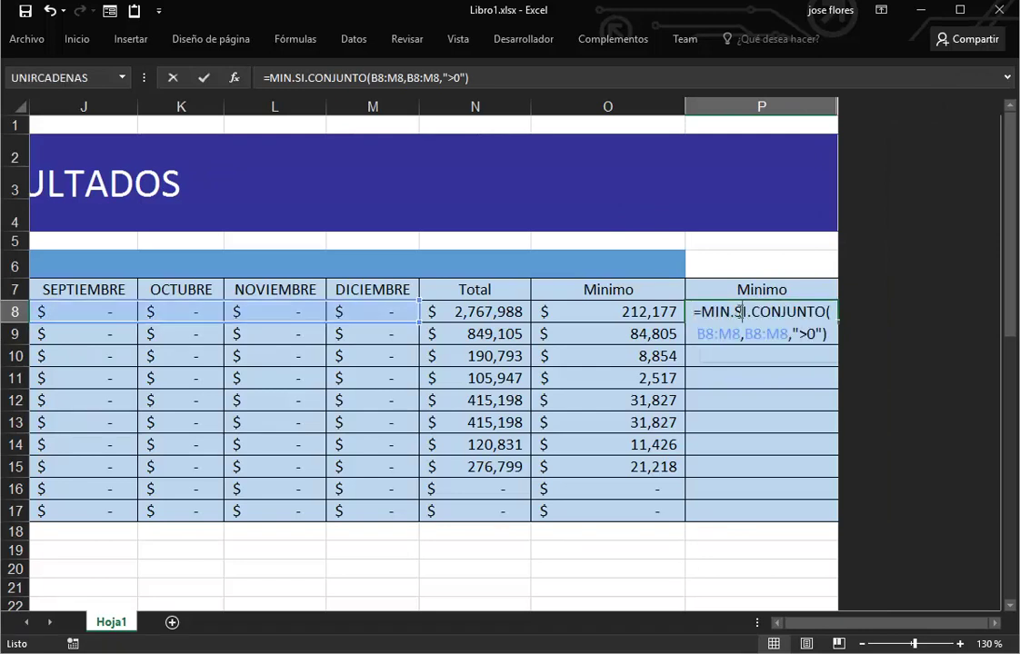
click(829, 355)
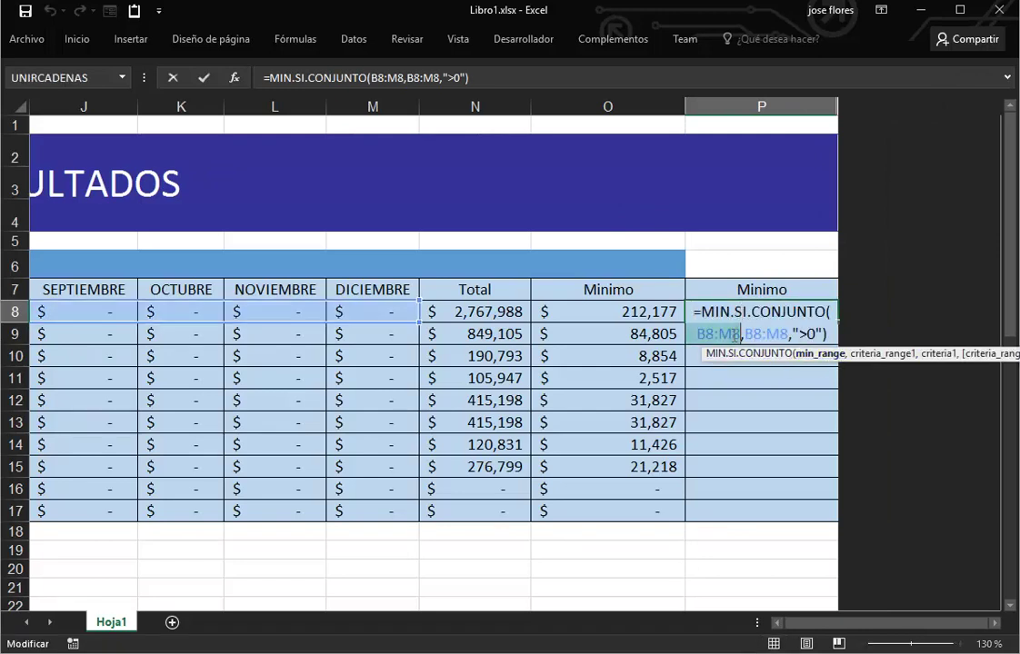
click(880, 356)
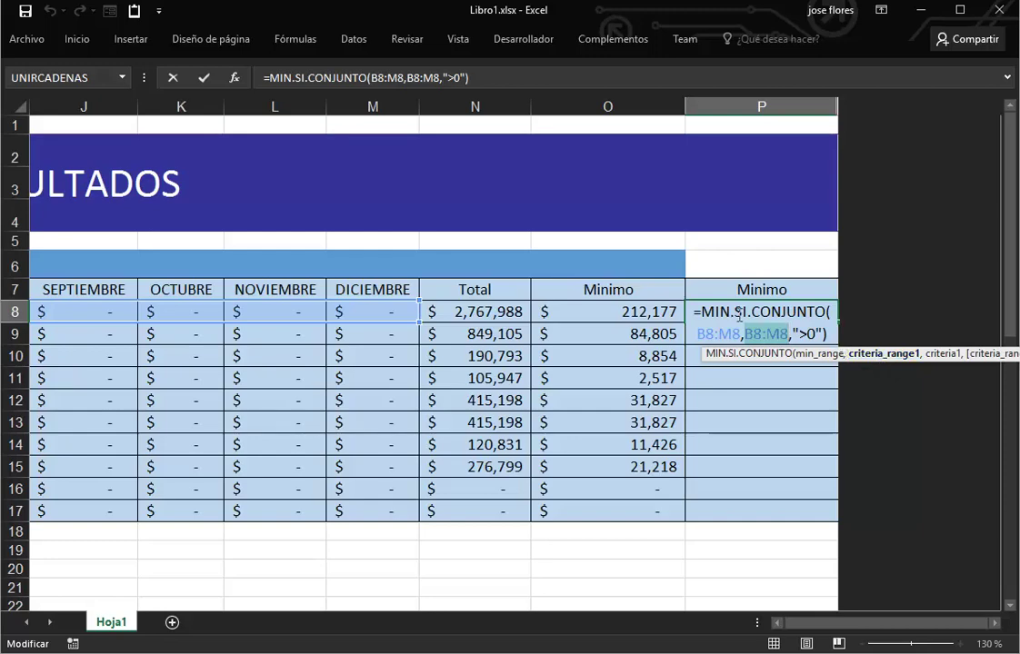
click(953, 356)
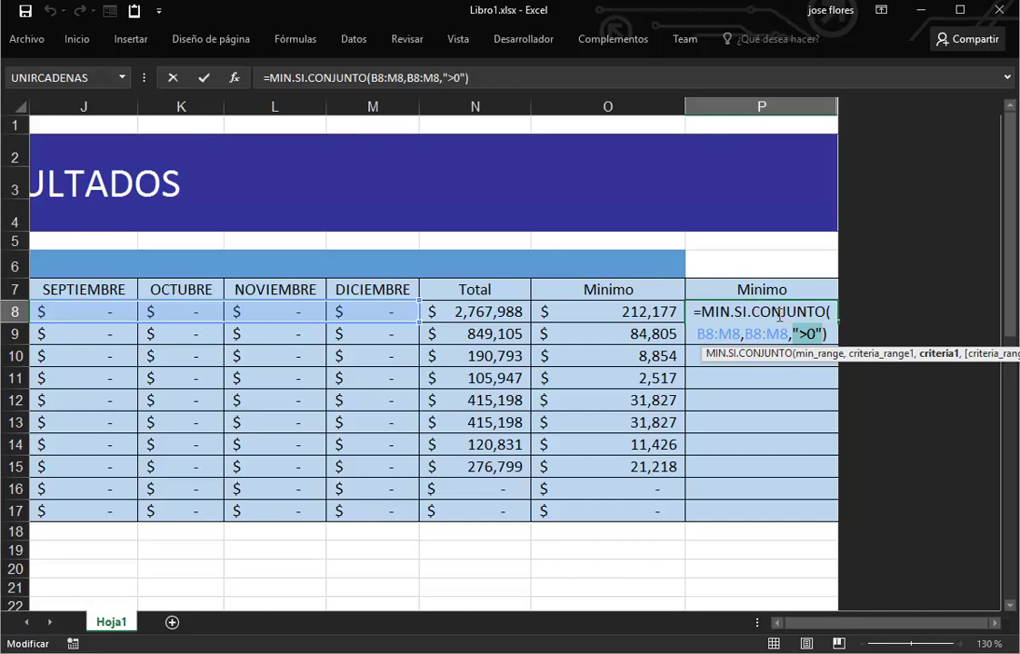
- Compare with O8's array formula, then fill P8's MIN.SI.CONJUNTO formula down to P17
key(Return)
click(649, 312)
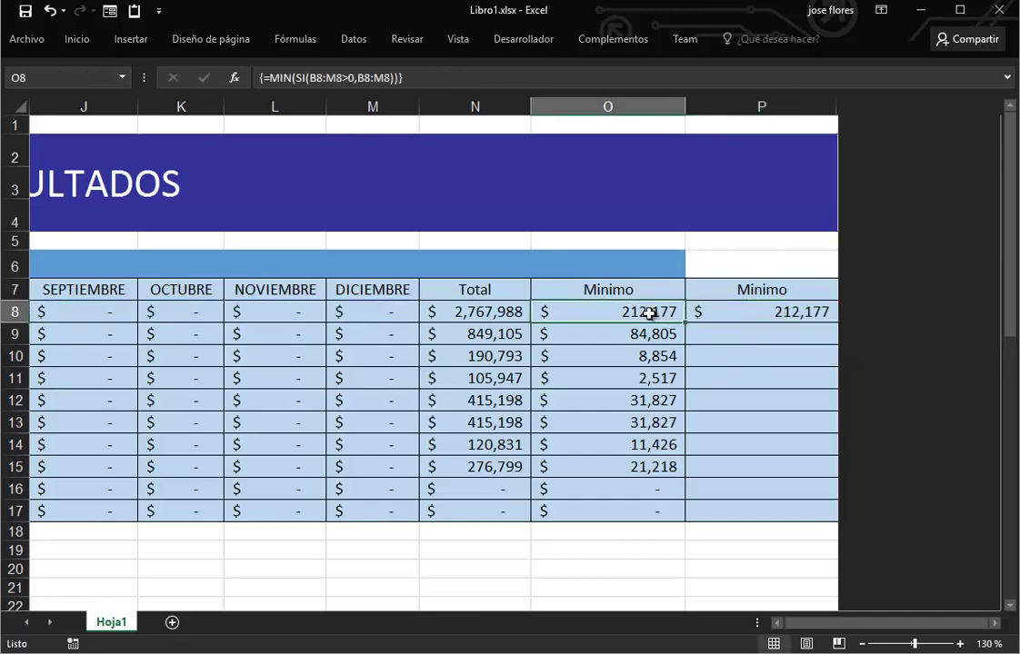
click(804, 313)
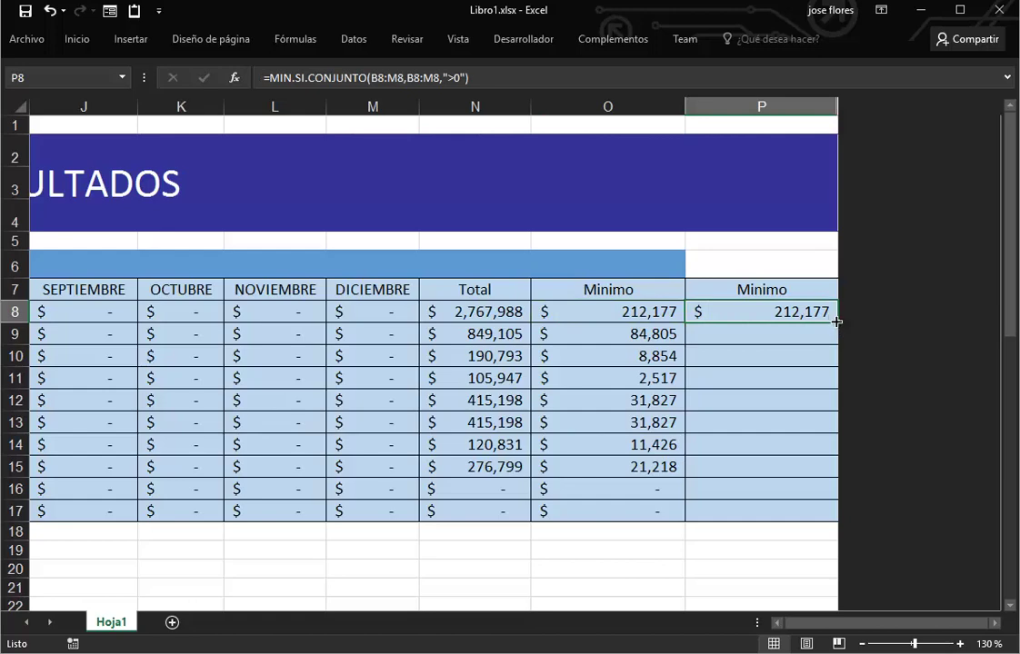
drag(837, 321, 841, 525)
drag(846, 623, 755, 624)
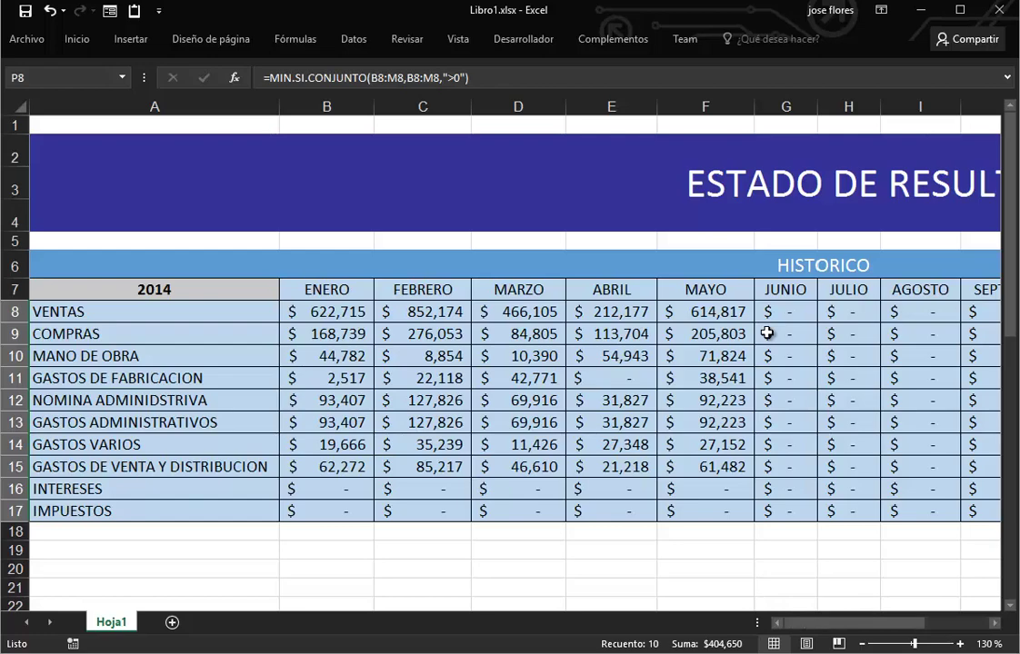
- Enter 32 as the JUNIO VENTAS value and check that both Minimo columns show 32
click(767, 334)
click(999, 624)
click(999, 624)
click(804, 312)
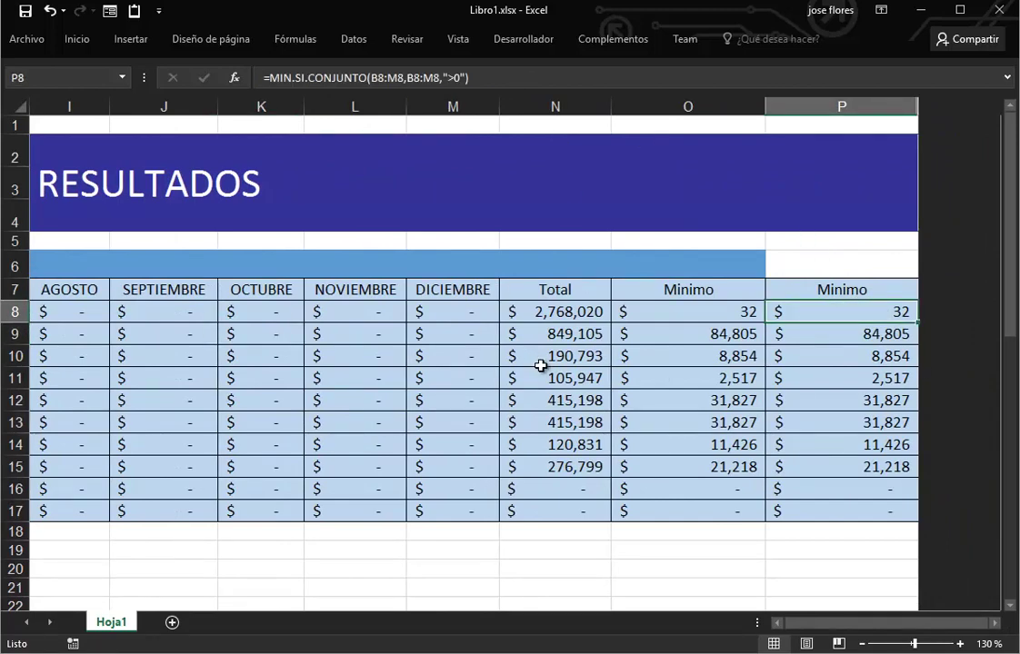
- Scroll back to column A and select the HISTORICO and 2014 cells
click(780, 625)
click(778, 623)
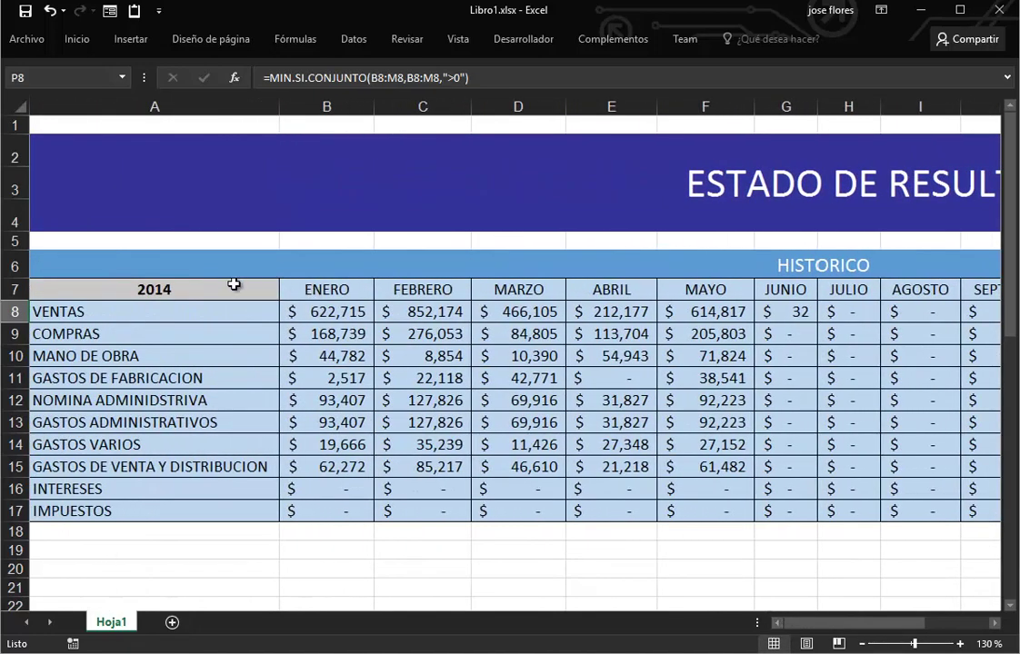
click(144, 268)
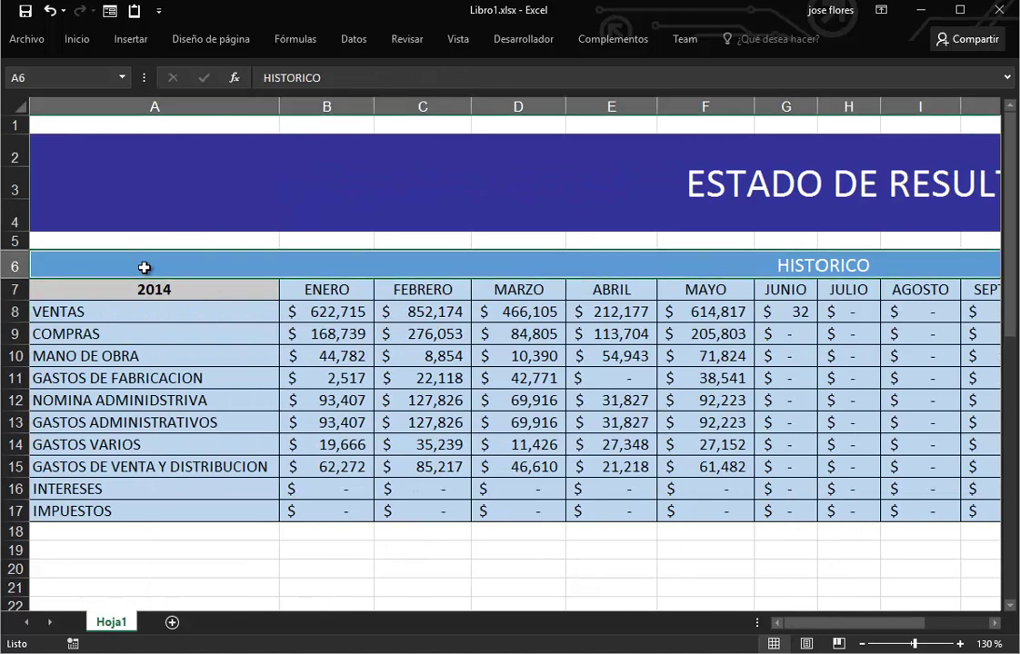
click(143, 290)
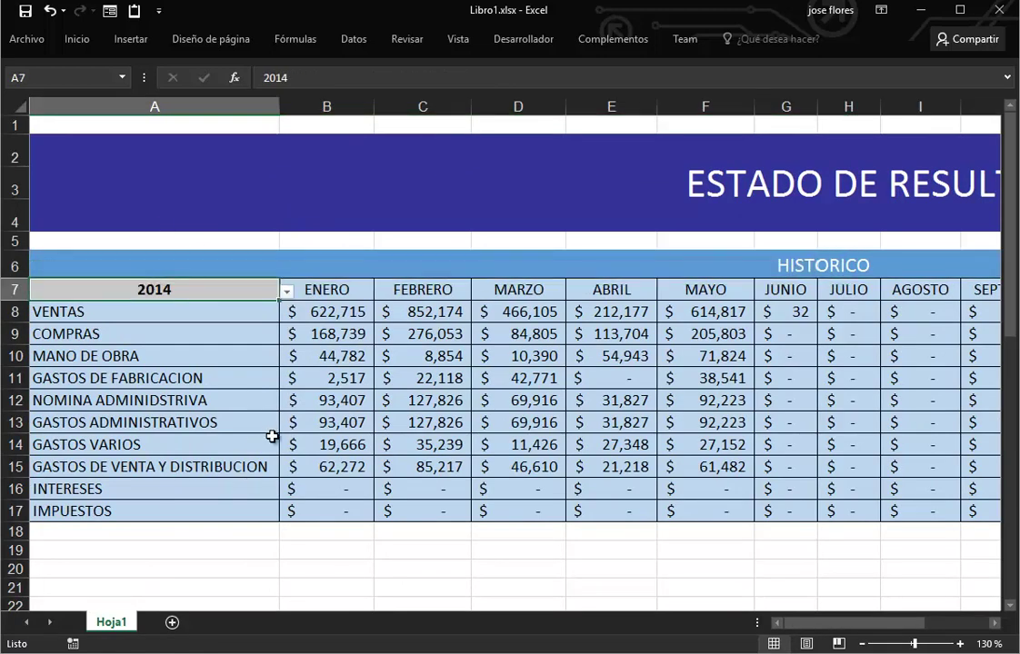